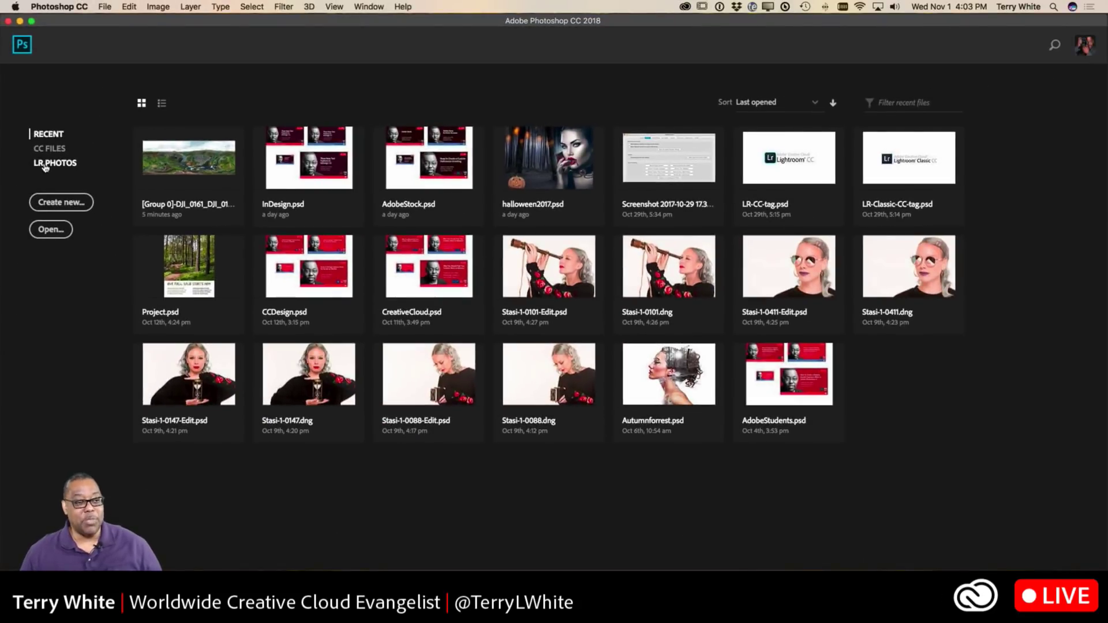
Import the first Recently Taken Lightroom photo, the Halloween vampire portrait, into Photoshop.
{"action": "left_click", "coordinate": [45, 166]}
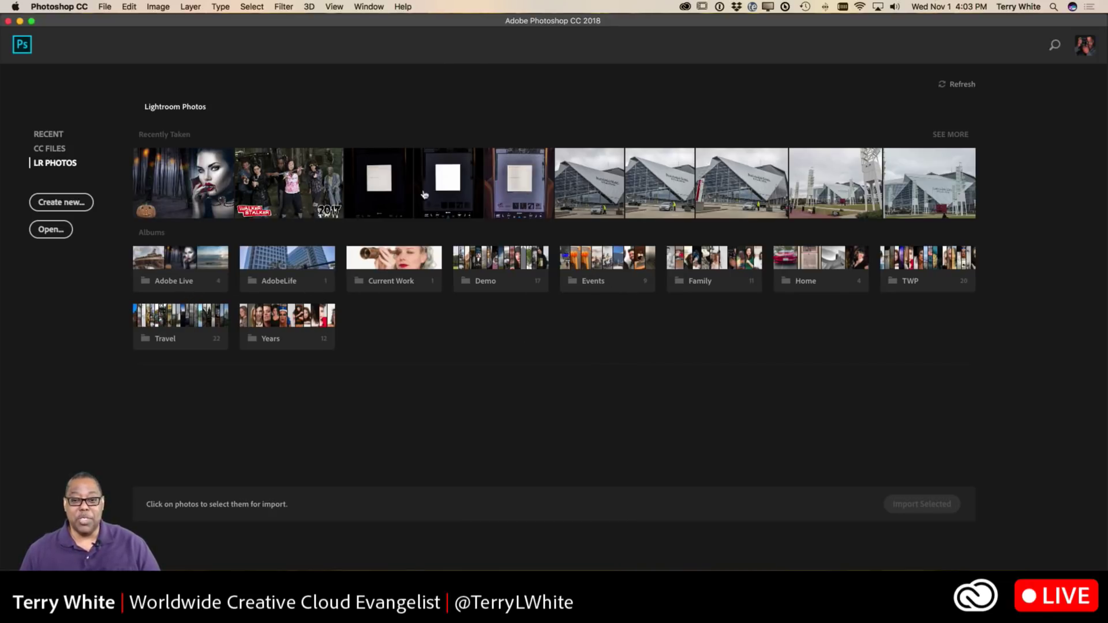
{"action": "left_click", "coordinate": [184, 190]}
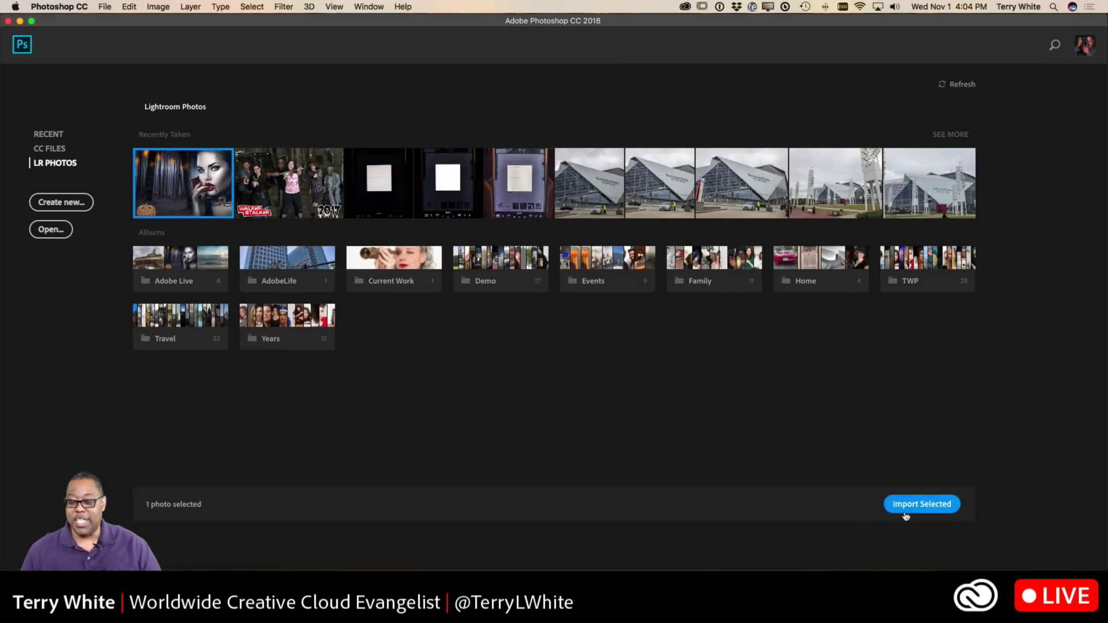
{"action": "left_click", "coordinate": [922, 505]}
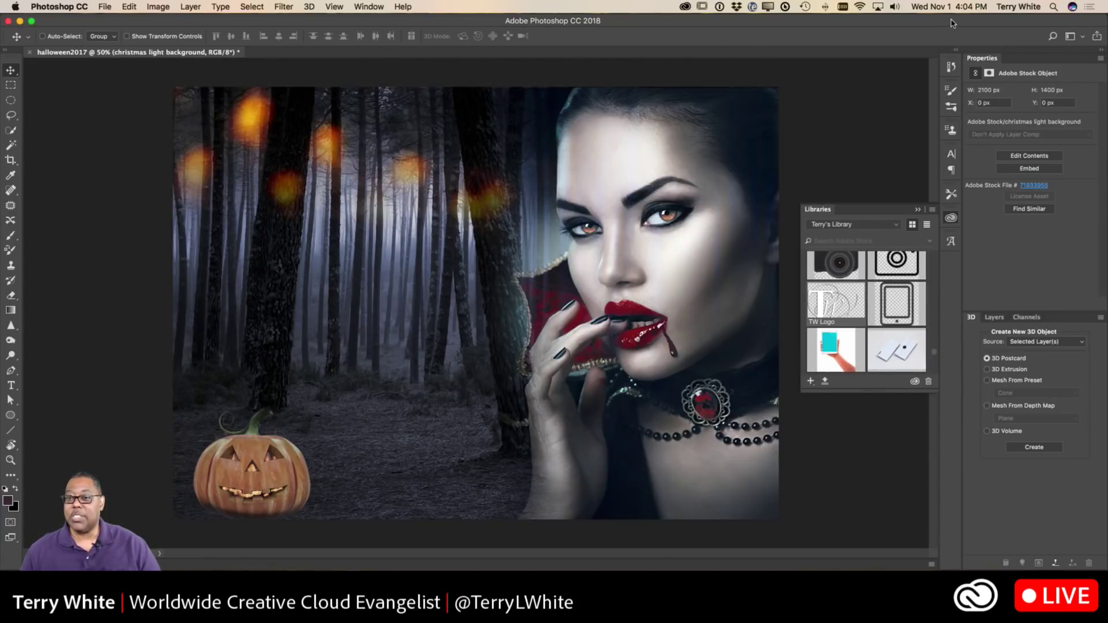
Switch to the Retouching workspace to show the halloween2017 composite's layer stack.
{"action": "left_click", "coordinate": [1071, 36]}
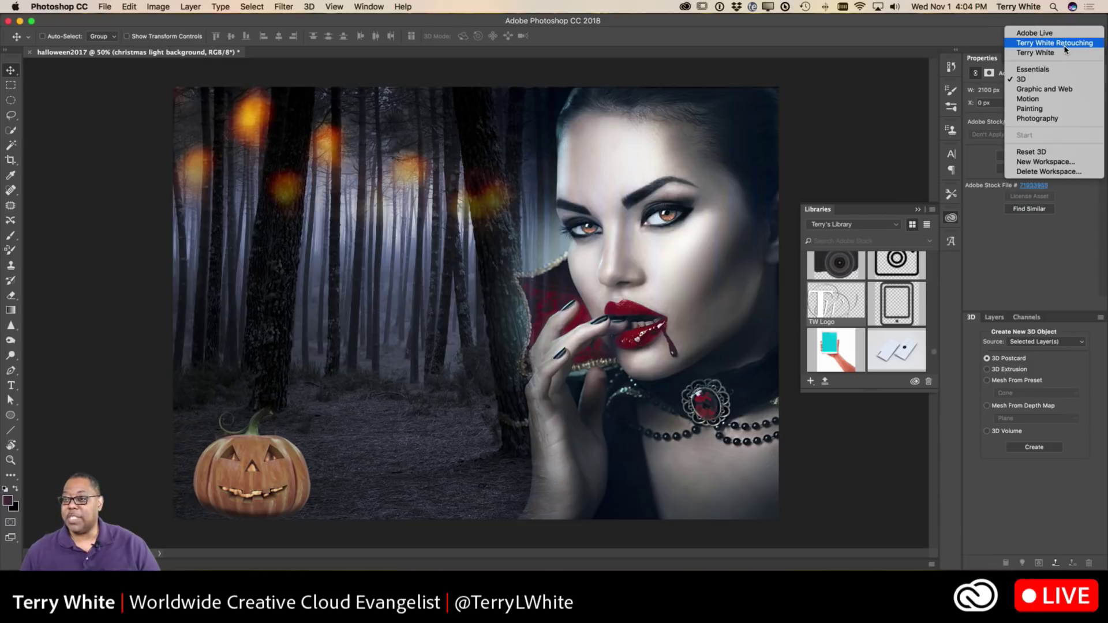
{"action": "left_click", "coordinate": [1067, 45]}
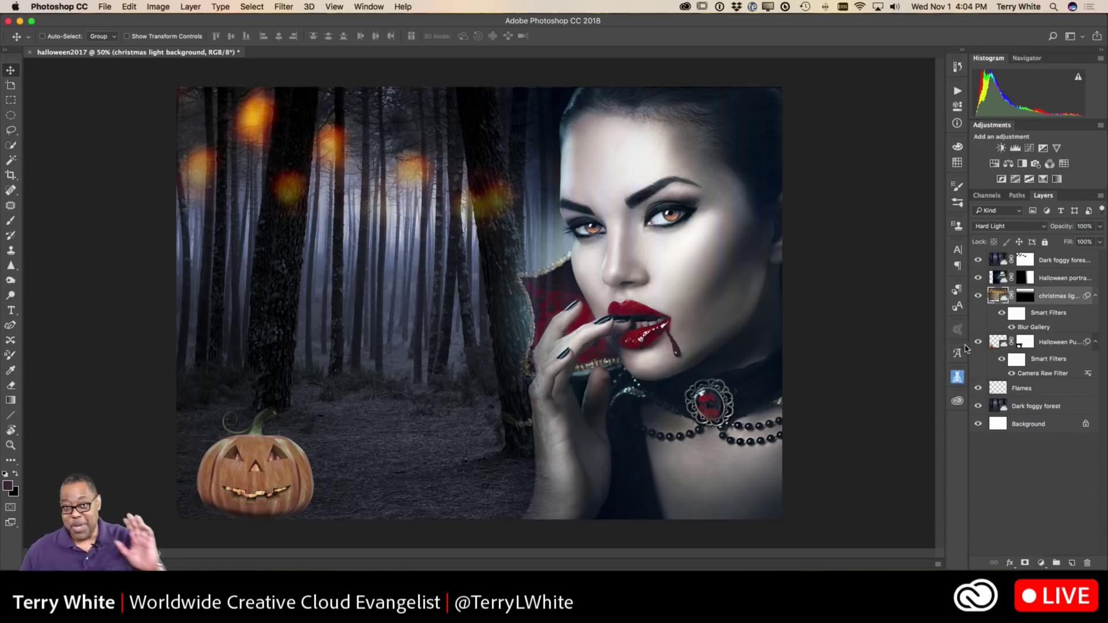
{"action": "left_click", "coordinate": [105, 7]}
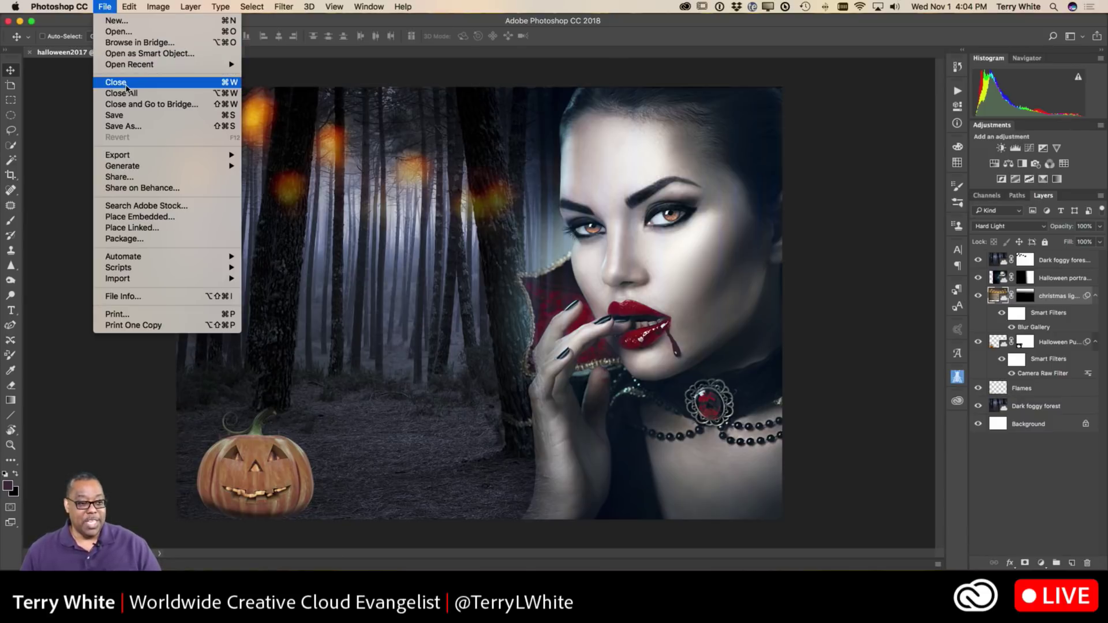
{"action": "left_click", "coordinate": [144, 179]}
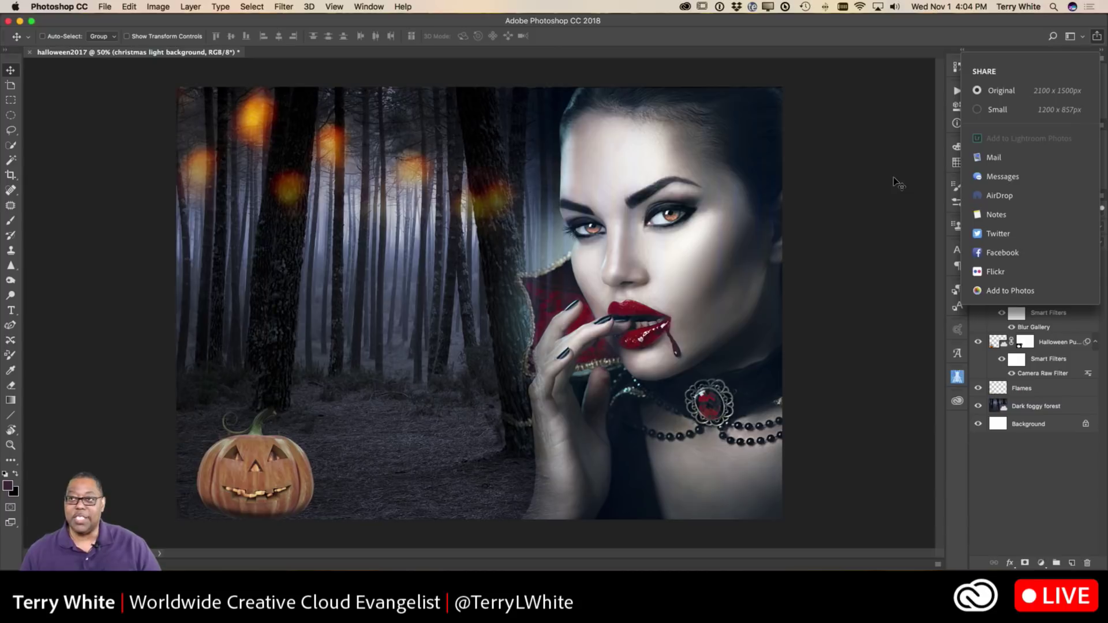
{"action": "left_click", "coordinate": [924, 180]}
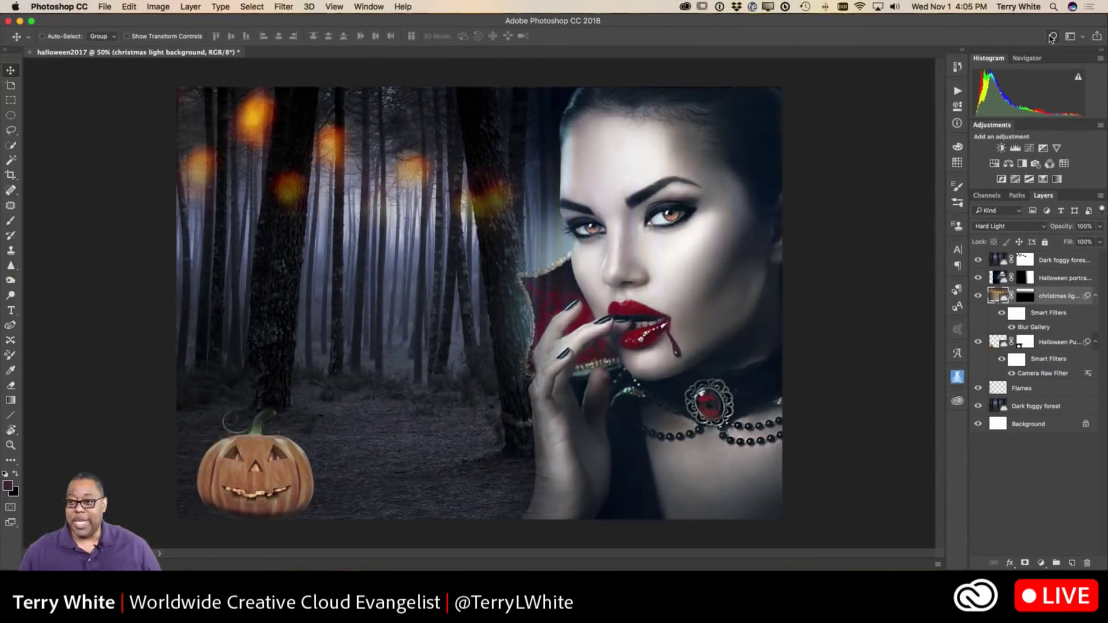
Search Lr Photos, dismiss the search panel, and close halloween2017 to reach the save prompt.
{"action": "key", "text": "super+f"}
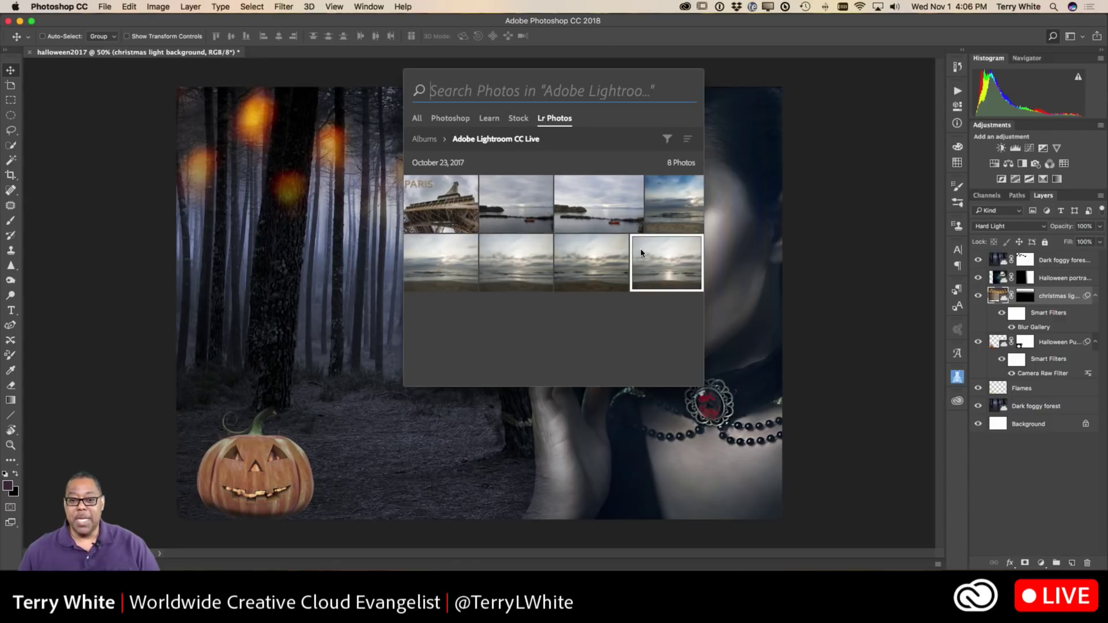
{"action": "left_click", "coordinate": [797, 188]}
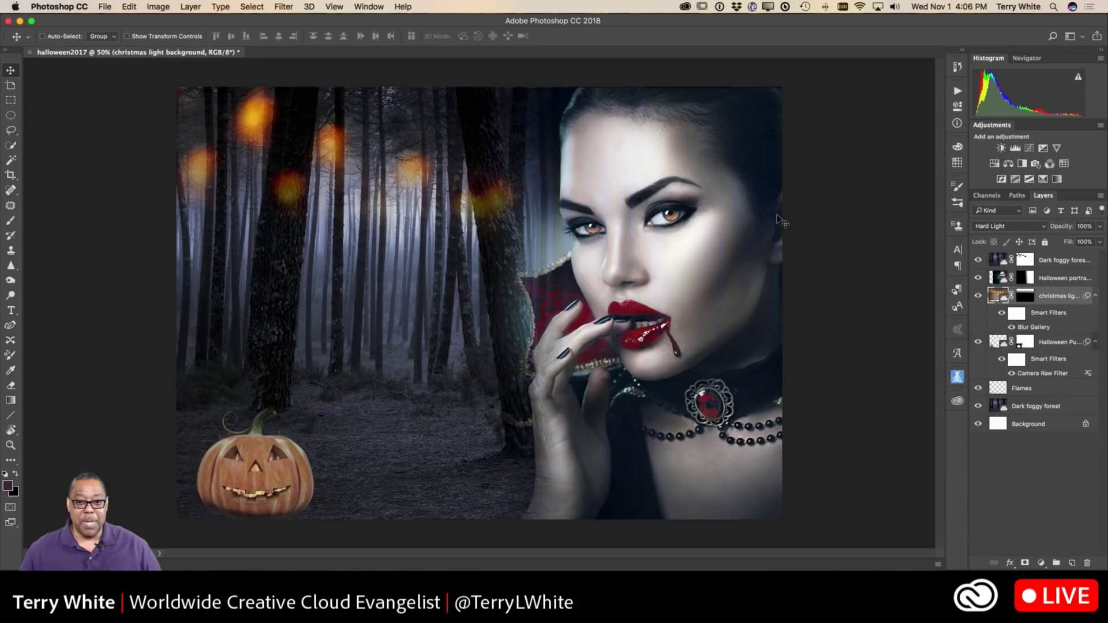
{"action": "key", "text": "super+w"}
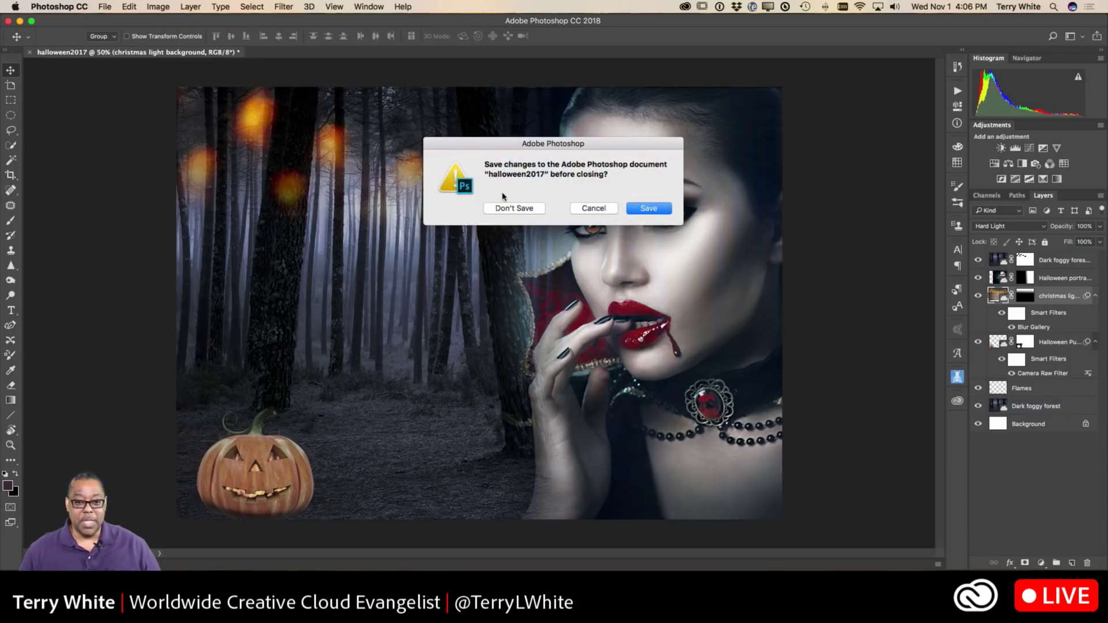
Discard halloween2017's changes and open the stadium photo APC_1669-hdr.dng in Camera Raw.
{"action": "left_click", "coordinate": [510, 212]}
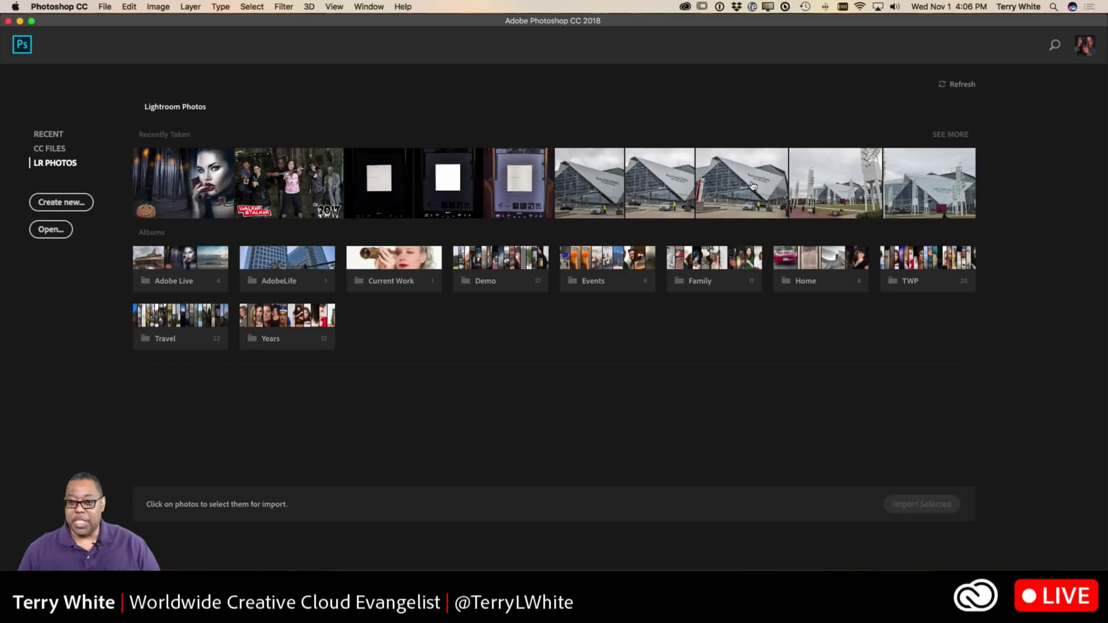
{"action": "double_click", "coordinate": [673, 198]}
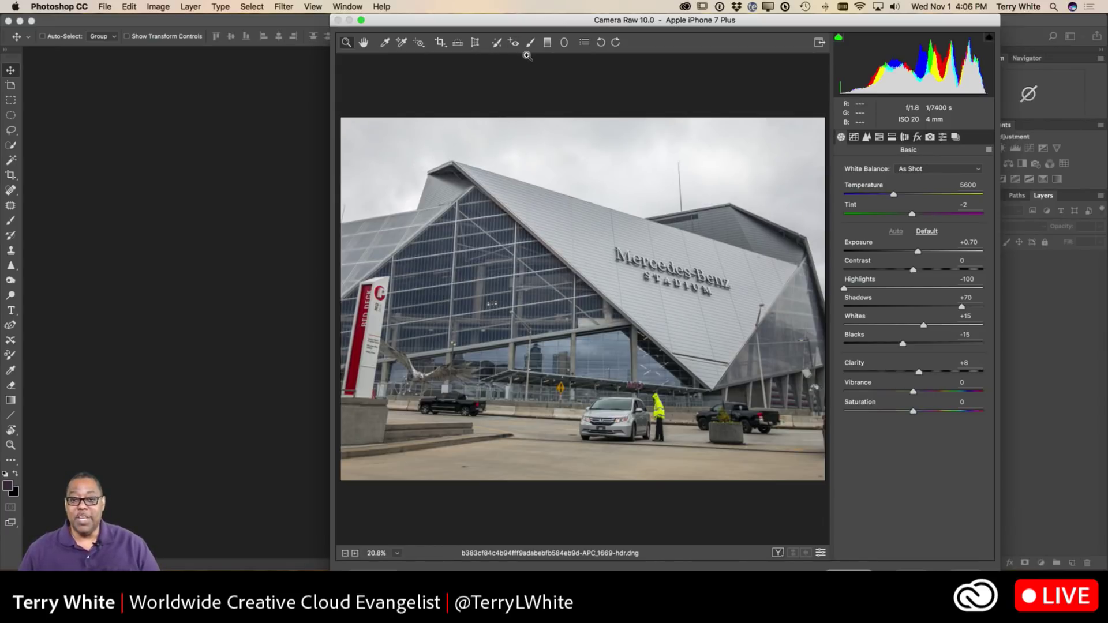
Move the Camera Raw window aside and raise the stadium photo's Clarity to +23.
{"action": "left_click_drag", "start_coordinate": [543, 22], "coordinate": [478, 19]}
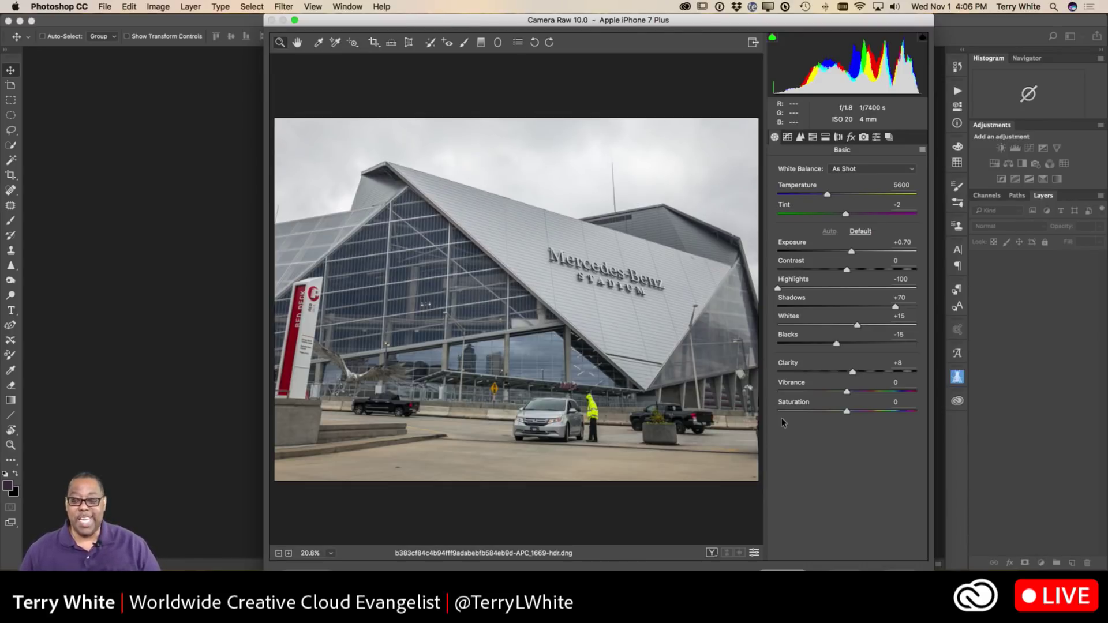
{"action": "left_click_drag", "start_coordinate": [854, 372], "coordinate": [864, 374]}
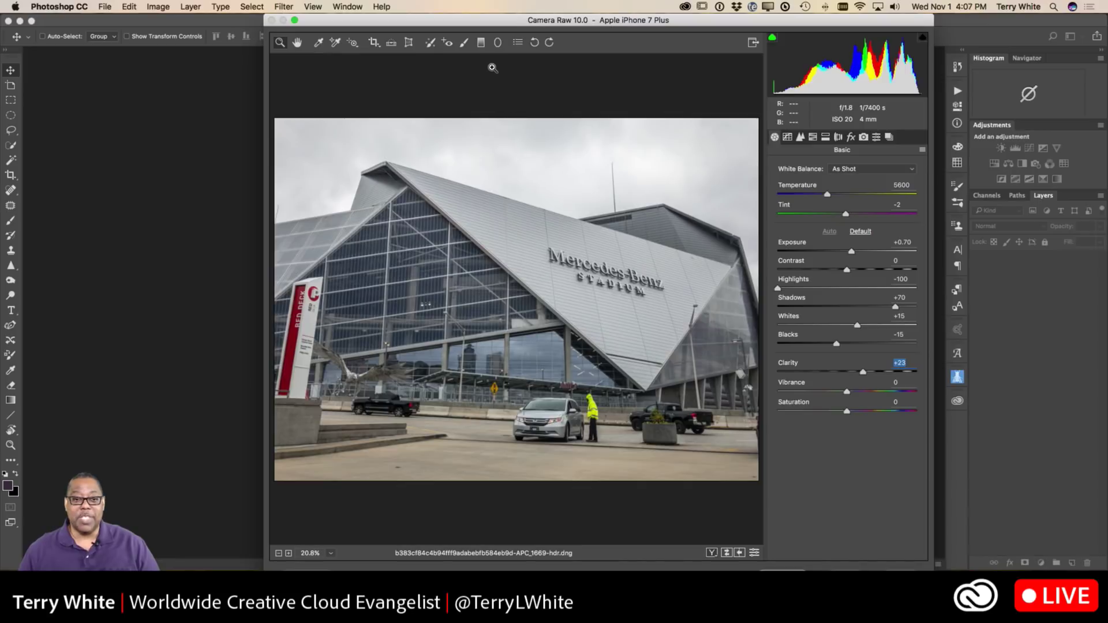
{"action": "left_click", "coordinate": [481, 43]}
Add a top-down graduated filter on the sky with Exposure -0.50 and Dehaze, then open the image.
{"action": "left_click_drag", "start_coordinate": [496, 120], "coordinate": [497, 240]}
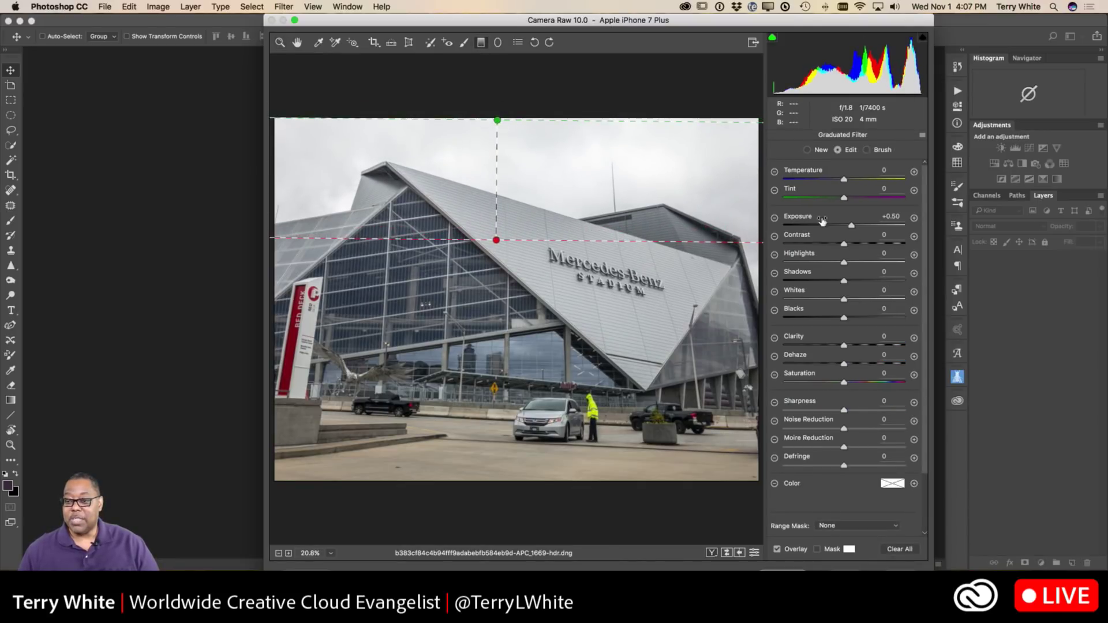
{"action": "mouse_move", "coordinate": [852, 226]}
{"action": "left_mouse_down"}
{"action": "mouse_move", "coordinate": [835, 228]}
{"action": "mouse_move", "coordinate": [836, 241]}
{"action": "left_mouse_up"}
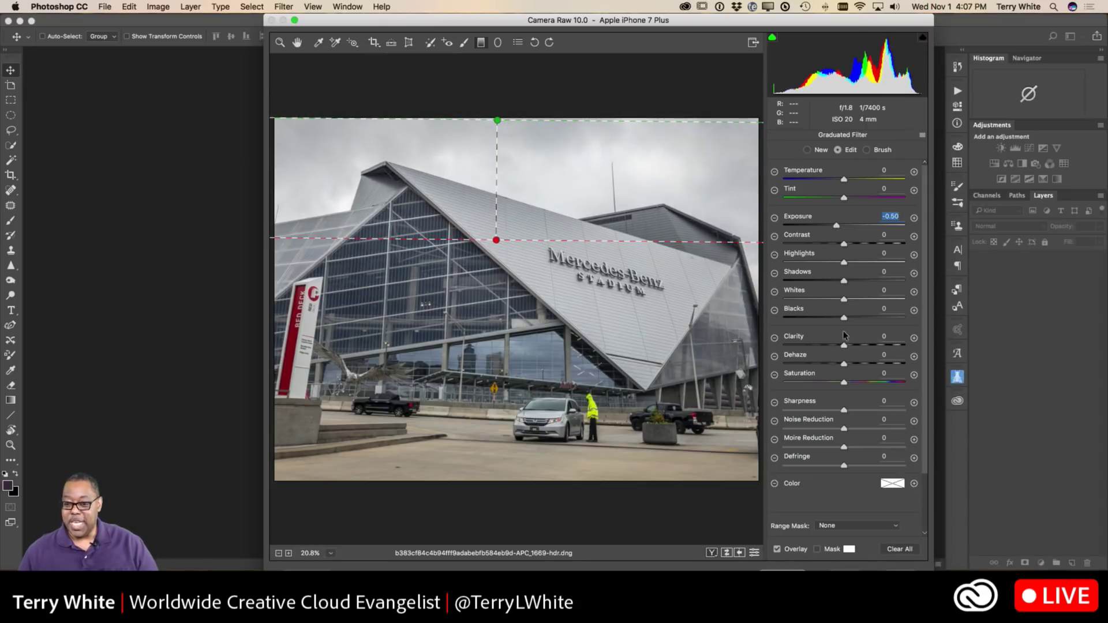
{"action": "left_click_drag", "start_coordinate": [844, 363], "coordinate": [854, 365]}
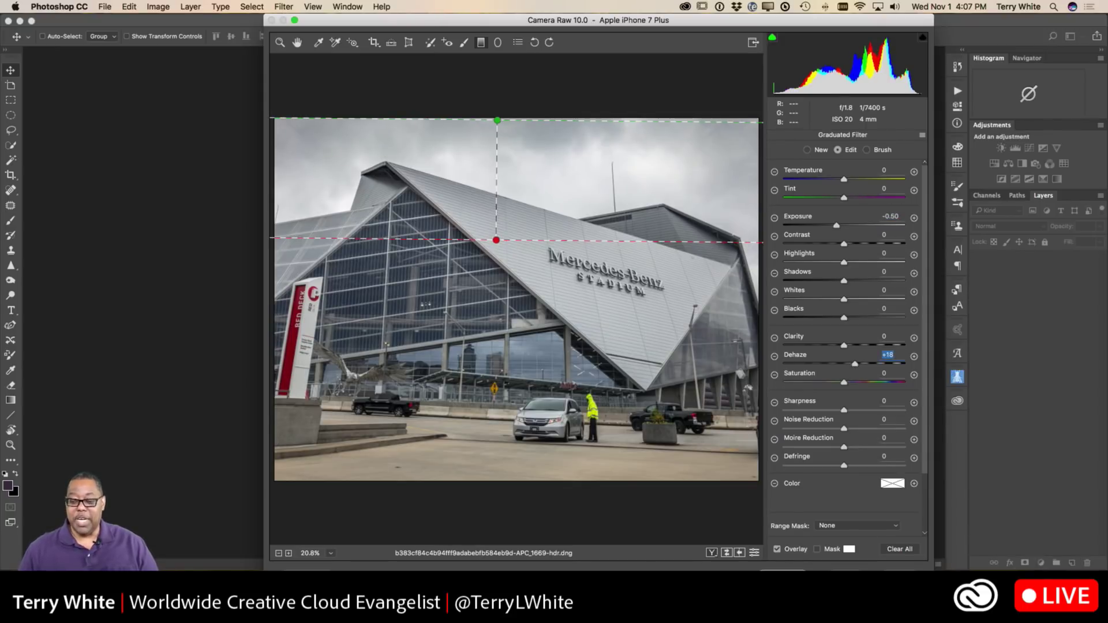
{"action": "left_click", "coordinate": [791, 577]}
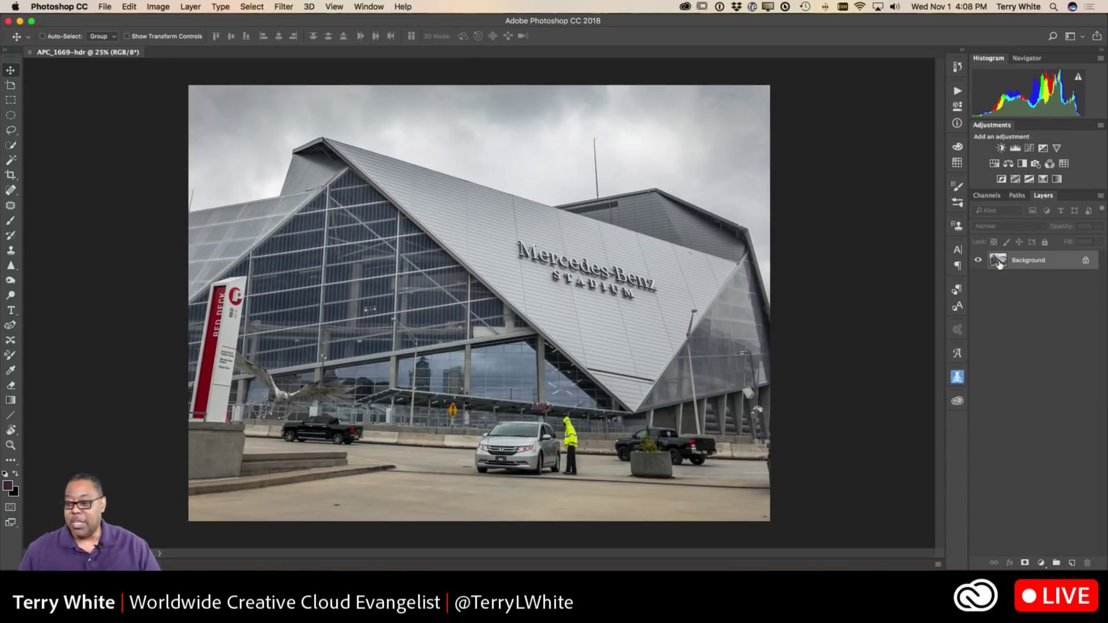
Place the Adobe Stock Halloween portrait on the stadium at 47.25%, snapped to the top-right edges.
{"action": "left_click", "coordinate": [957, 401]}
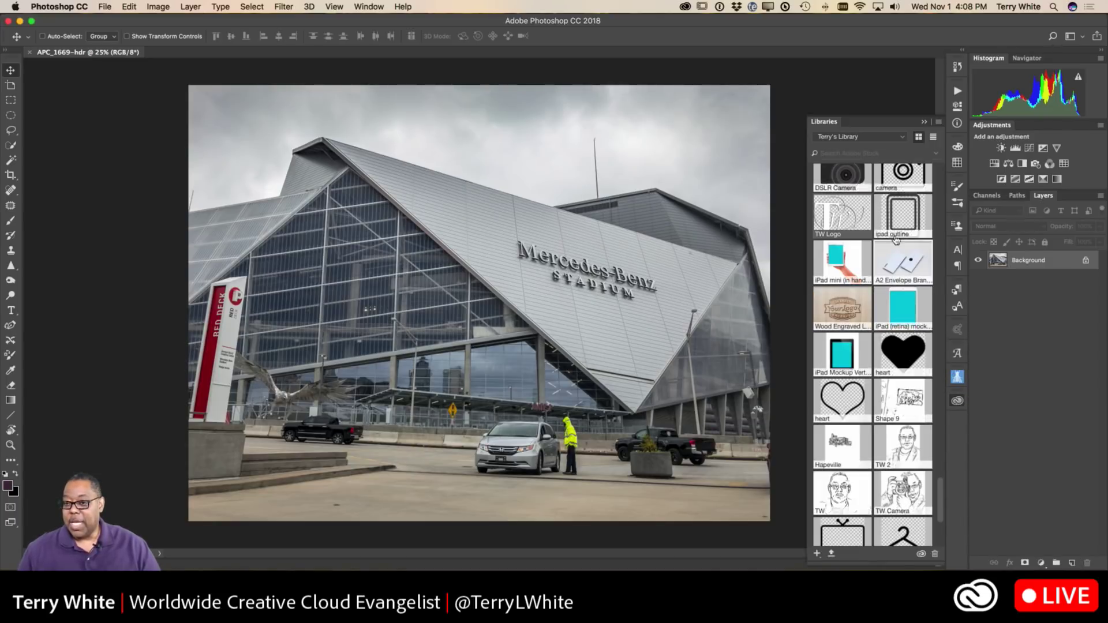
{"action": "left_click", "coordinate": [885, 141]}
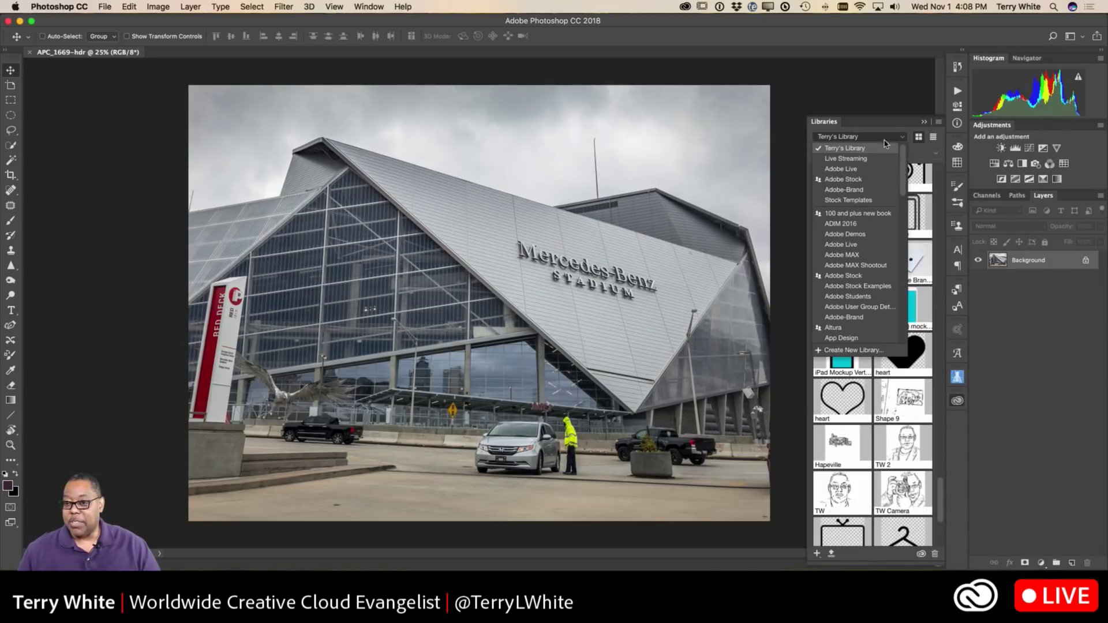
{"action": "left_click", "coordinate": [858, 180]}
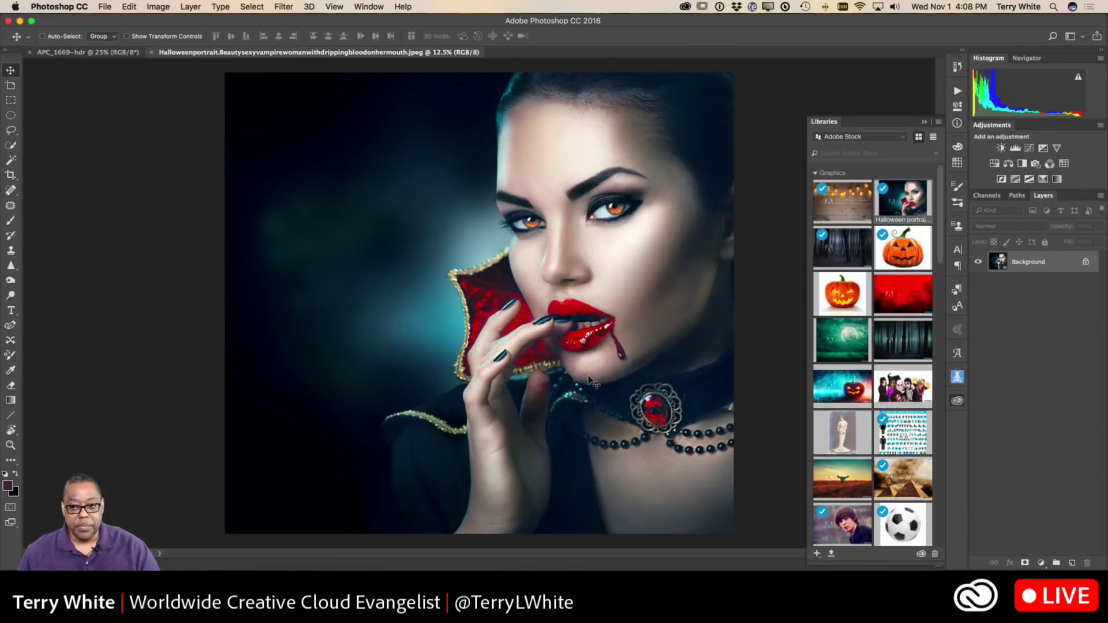
{"action": "key", "text": "super+w"}
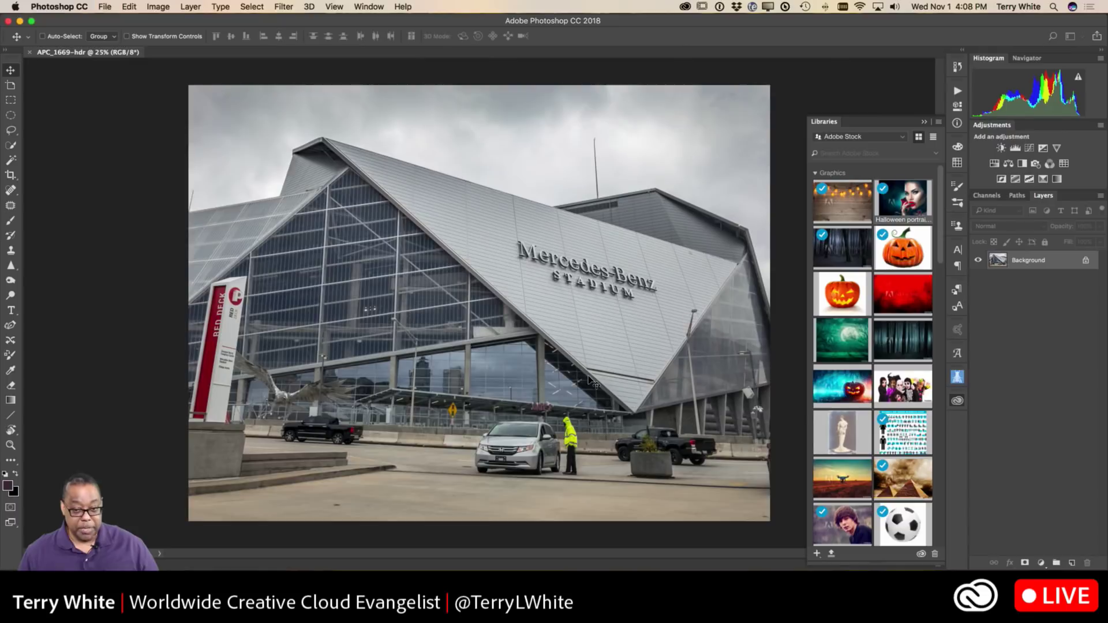
{"action": "left_click_drag", "start_coordinate": [911, 199], "coordinate": [490, 314]}
{"action": "left_click_drag", "start_coordinate": [655, 294], "coordinate": [641, 307]}
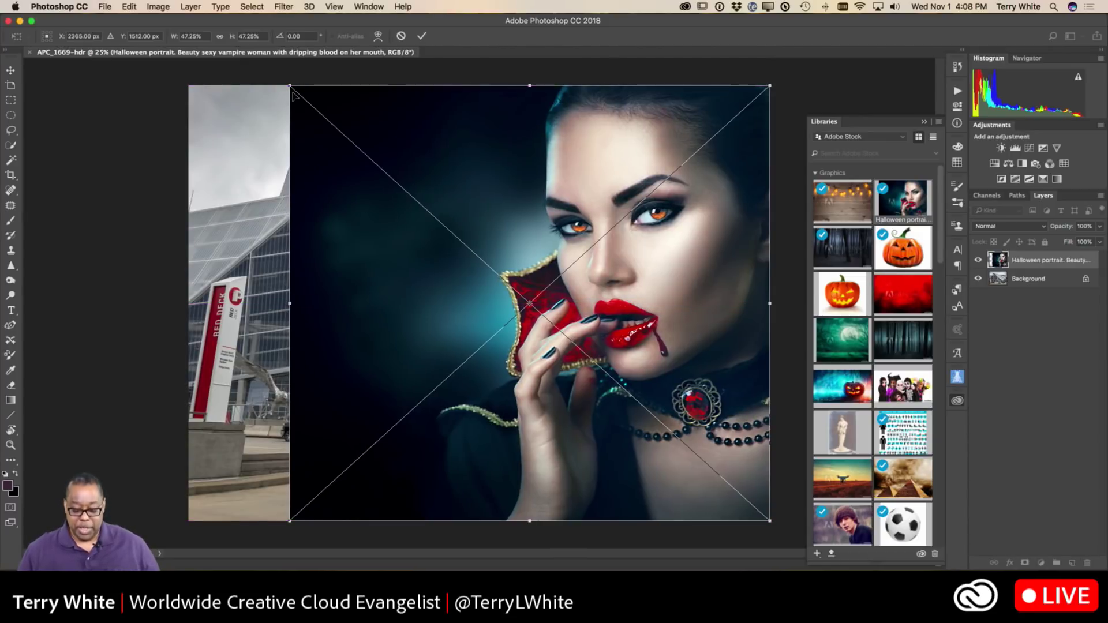
Commit the vampire portrait as its own layer and close the Libraries panel.
{"action": "key", "text": "Return"}
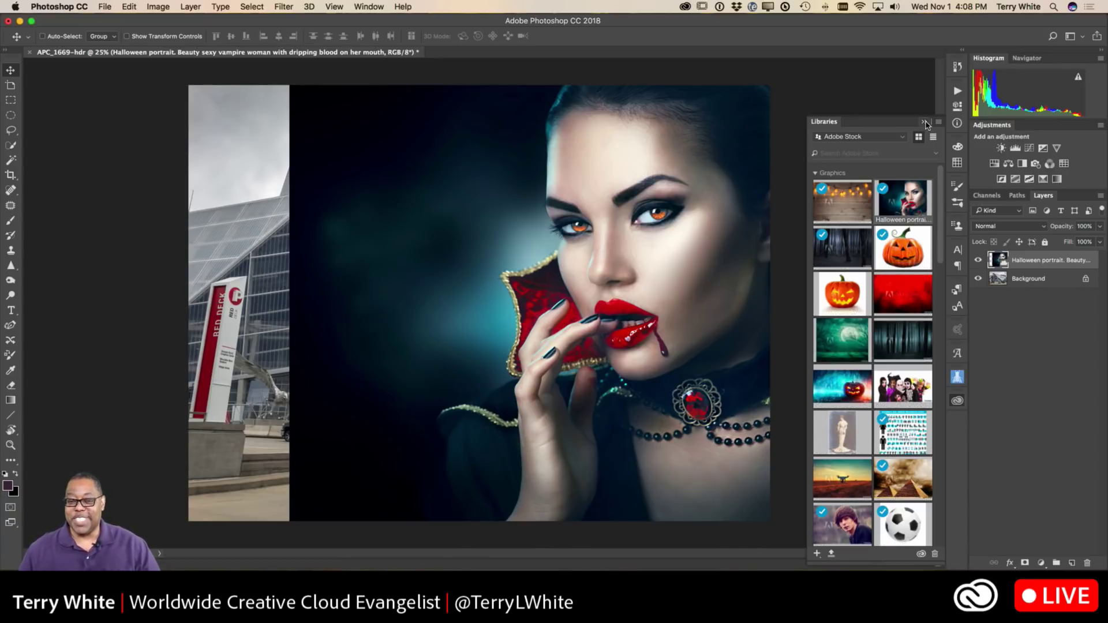
{"action": "left_click", "coordinate": [925, 123]}
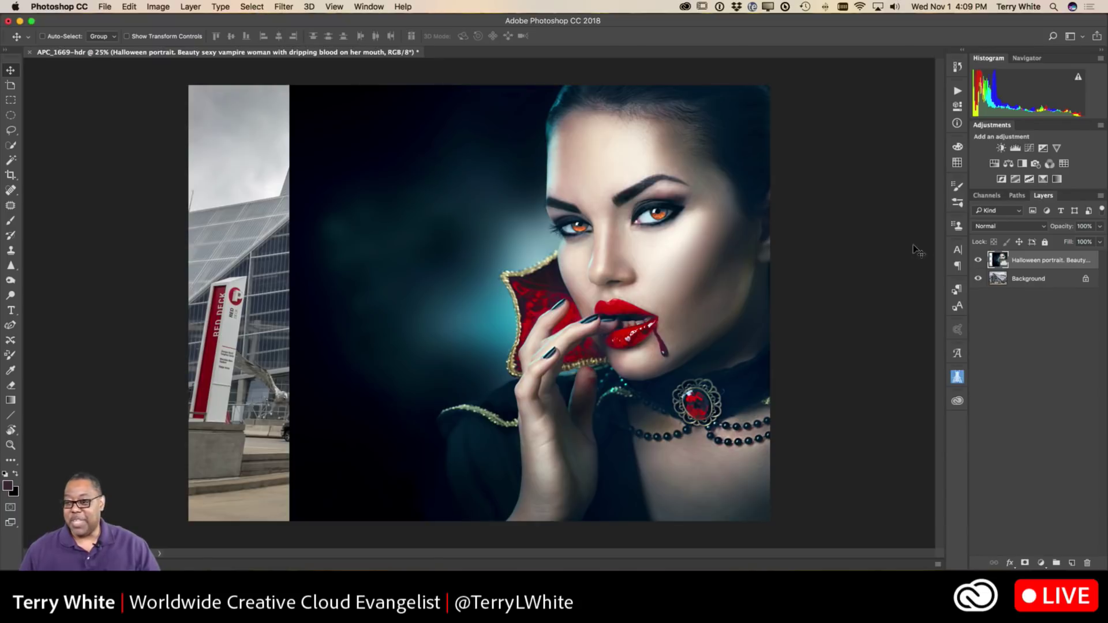
{"action": "left_click", "coordinate": [254, 7]}
In Select and Mask at 100% transparency, select the woman's face, neck, hand, red collar and shoulder.
{"action": "left_click", "coordinate": [276, 152]}
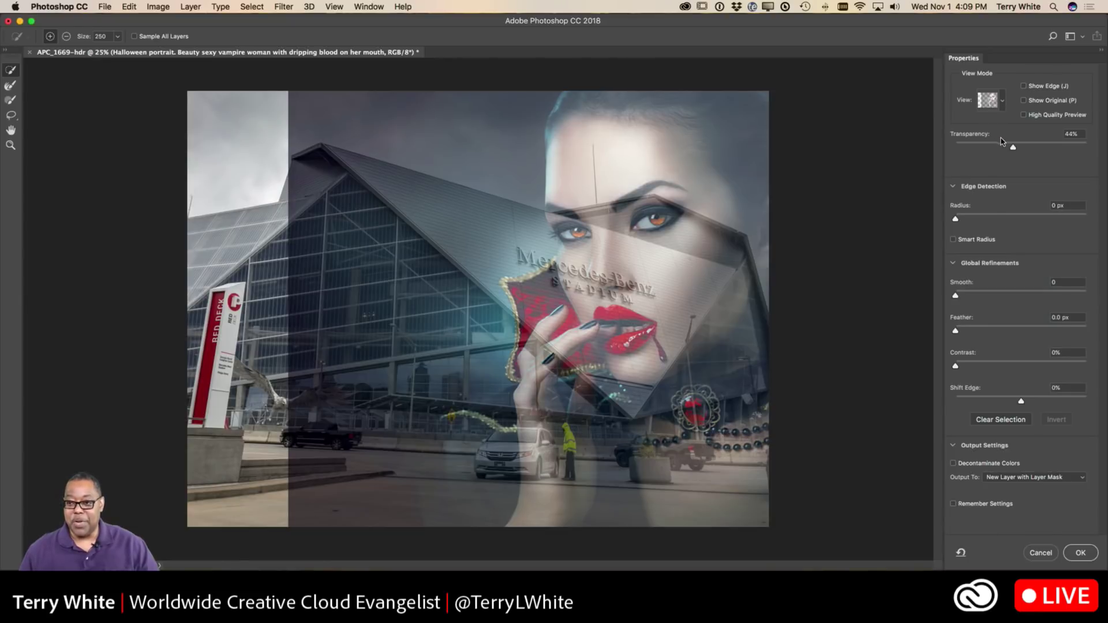
{"action": "mouse_move", "coordinate": [1014, 148]}
{"action": "left_mouse_down"}
{"action": "mouse_move", "coordinate": [1091, 150]}
{"action": "mouse_move", "coordinate": [915, 158]}
{"action": "mouse_move", "coordinate": [1014, 149]}
{"action": "left_mouse_up"}
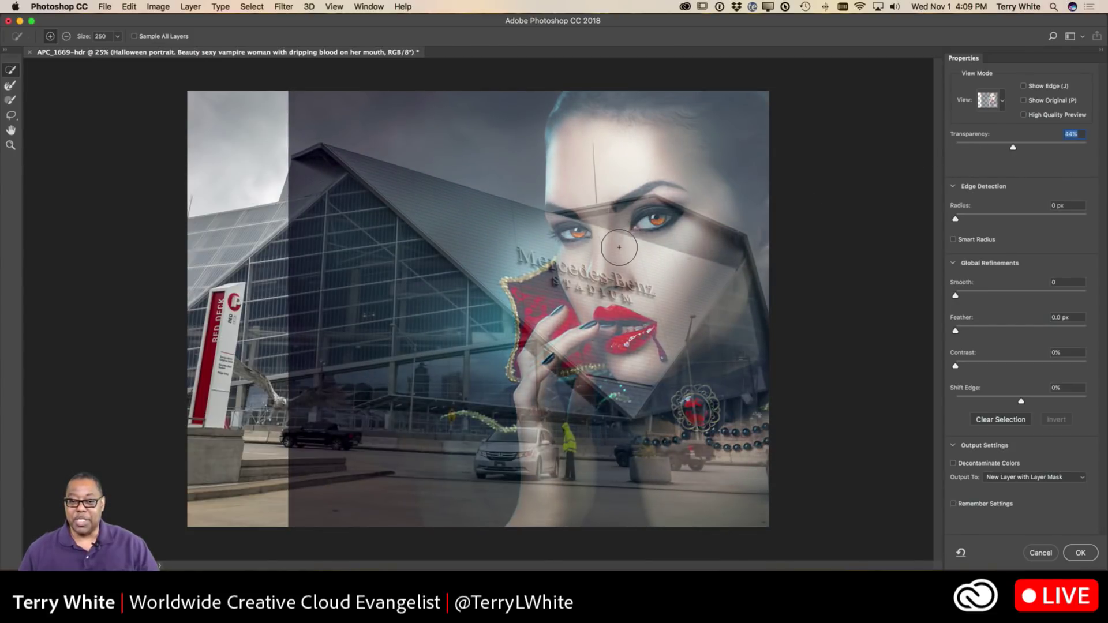
{"action": "mouse_move", "coordinate": [596, 298]}
{"action": "left_mouse_down"}
{"action": "mouse_move", "coordinate": [625, 275]}
{"action": "mouse_move", "coordinate": [623, 198]}
{"action": "mouse_move", "coordinate": [600, 147]}
{"action": "left_mouse_up"}
{"action": "mouse_move", "coordinate": [690, 275]}
{"action": "left_mouse_down"}
{"action": "mouse_move", "coordinate": [715, 397]}
{"action": "mouse_move", "coordinate": [699, 457]}
{"action": "left_mouse_up"}
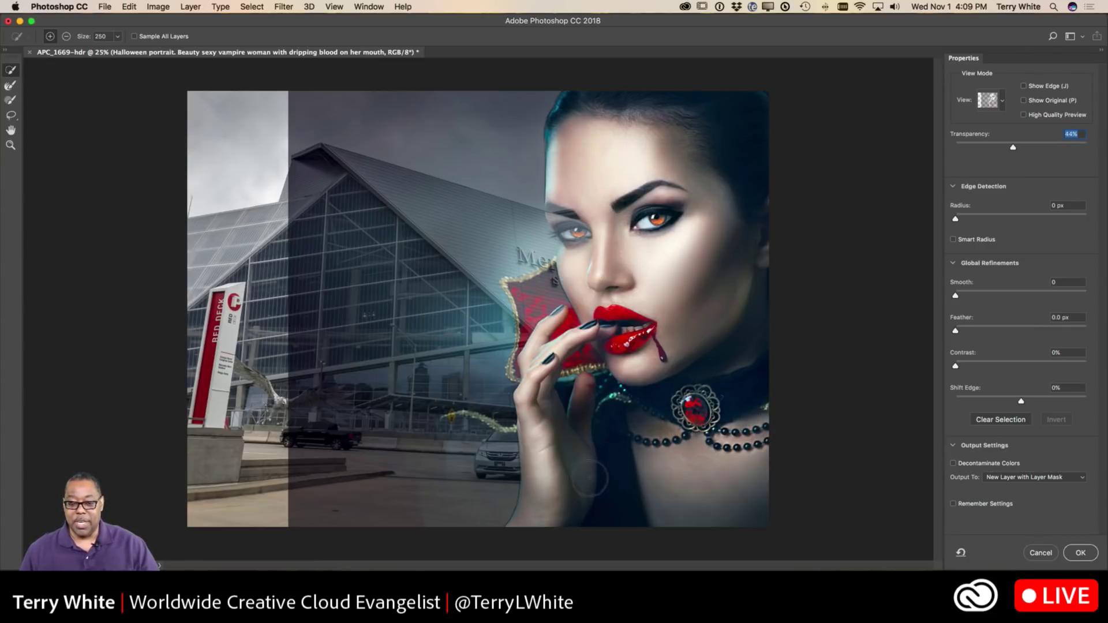
{"action": "left_click_drag", "start_coordinate": [576, 316], "coordinate": [557, 291]}
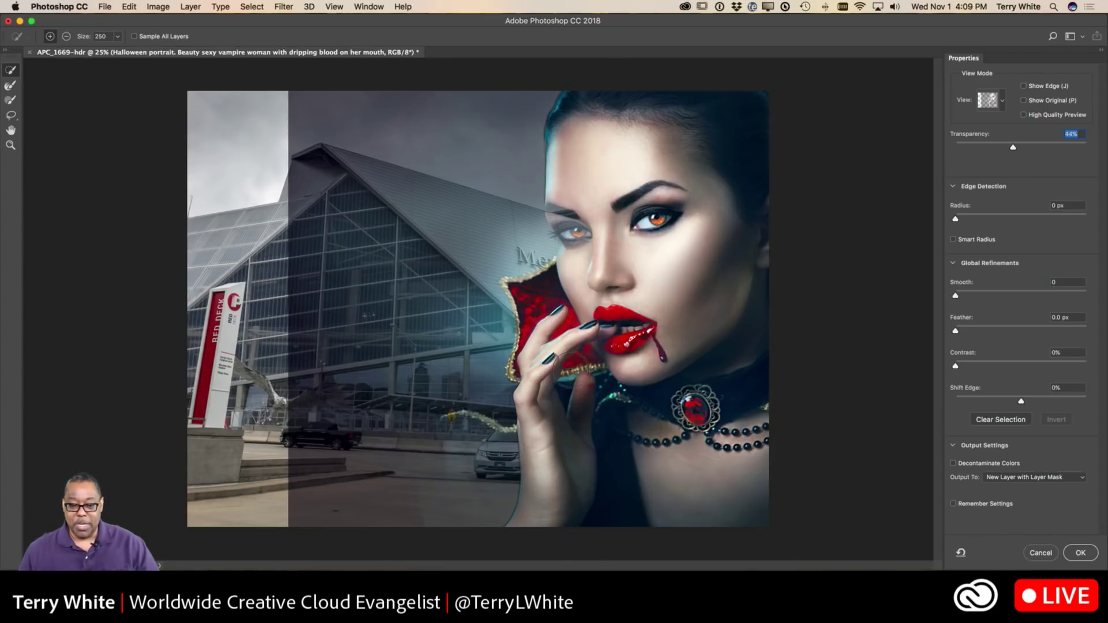
{"action": "mouse_move", "coordinate": [538, 470]}
{"action": "left_mouse_down"}
{"action": "mouse_move", "coordinate": [501, 511]}
{"action": "mouse_move", "coordinate": [522, 426]}
{"action": "mouse_move", "coordinate": [469, 523]}
{"action": "mouse_move", "coordinate": [519, 403]}
{"action": "mouse_move", "coordinate": [479, 469]}
{"action": "mouse_move", "coordinate": [479, 513]}
{"action": "mouse_move", "coordinate": [500, 506]}
{"action": "mouse_move", "coordinate": [567, 426]}
{"action": "mouse_move", "coordinate": [572, 452]}
{"action": "mouse_move", "coordinate": [629, 456]}
{"action": "left_mouse_up"}
{"action": "mouse_move", "coordinate": [587, 266]}
{"action": "left_mouse_down"}
{"action": "mouse_move", "coordinate": [575, 199]}
{"action": "mouse_move", "coordinate": [577, 264]}
{"action": "mouse_move", "coordinate": [565, 155]}
{"action": "mouse_move", "coordinate": [614, 121]}
{"action": "left_mouse_up"}
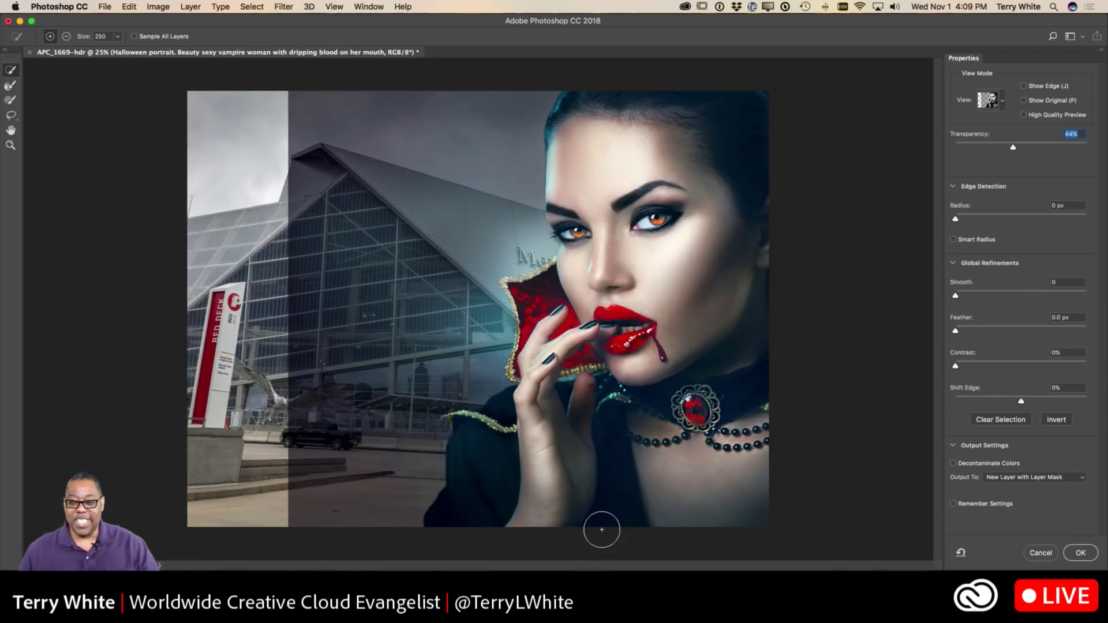
{"action": "left_click_drag", "start_coordinate": [1015, 152], "coordinate": [1098, 152]}
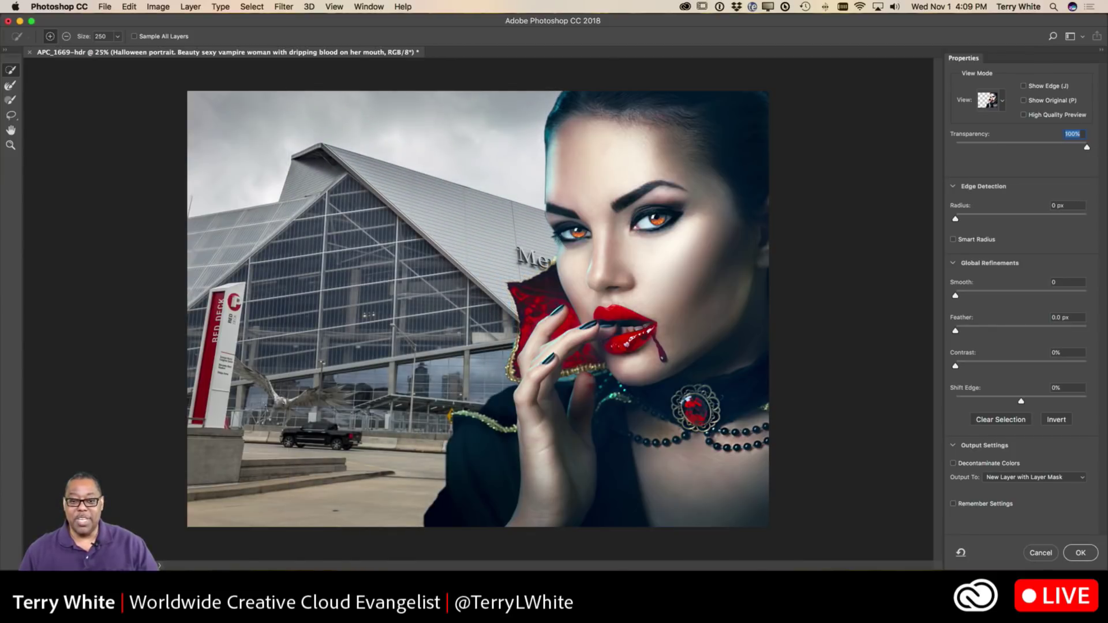
Enable Smart Radius, set Smooth to 11, and preview the cut-out On White at 100% opacity.
{"action": "left_click_drag", "start_coordinate": [1087, 148], "coordinate": [1023, 151]}
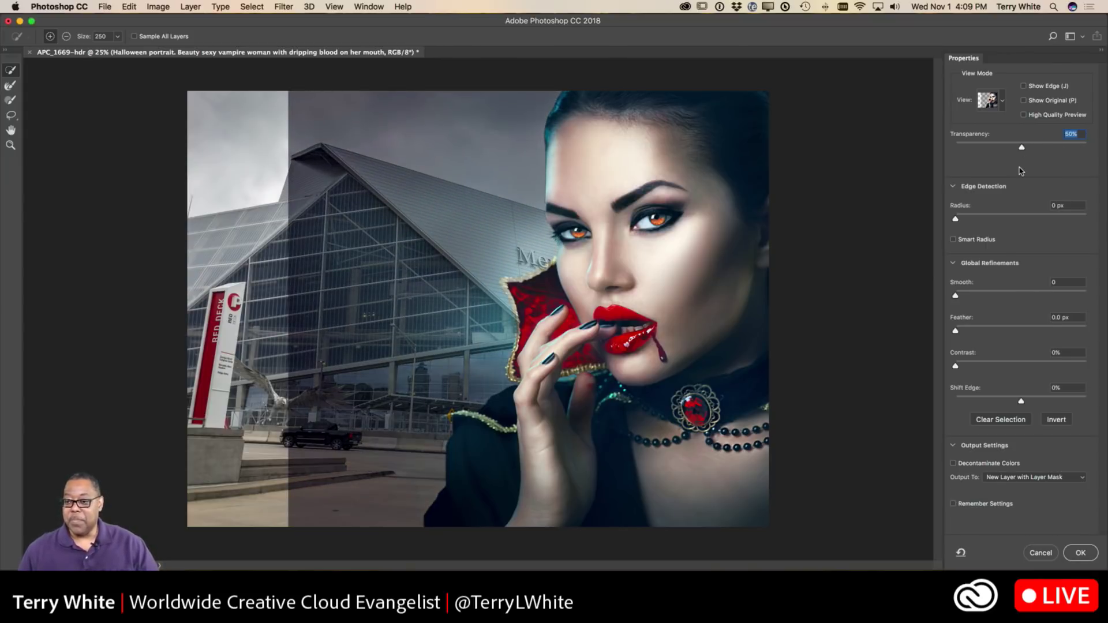
{"action": "left_click", "coordinate": [984, 242]}
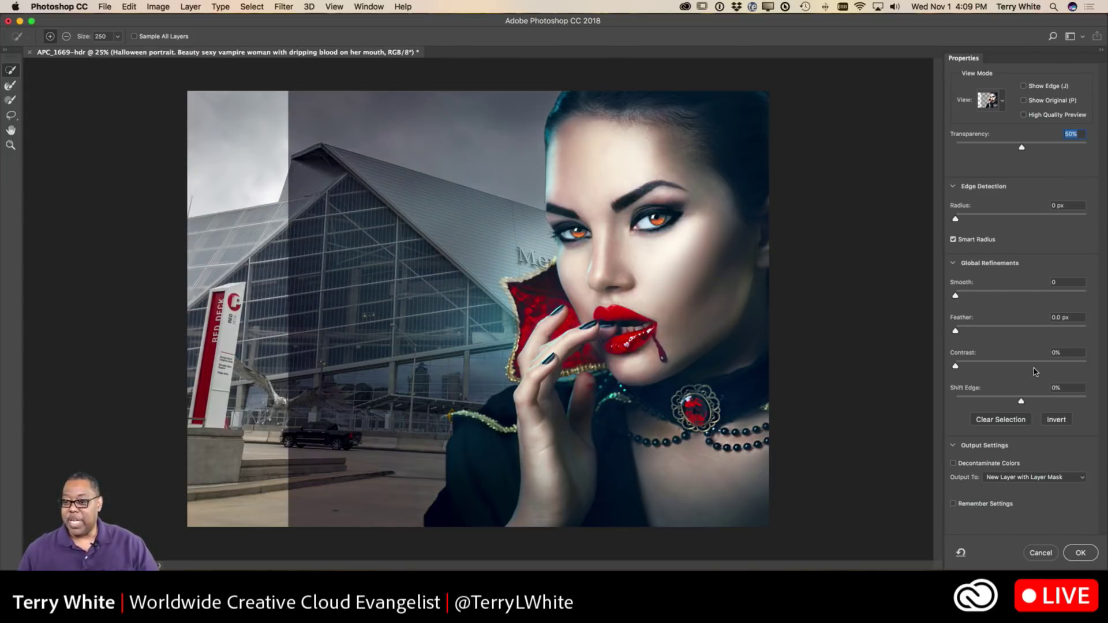
{"action": "left_click_drag", "start_coordinate": [956, 297], "coordinate": [971, 299]}
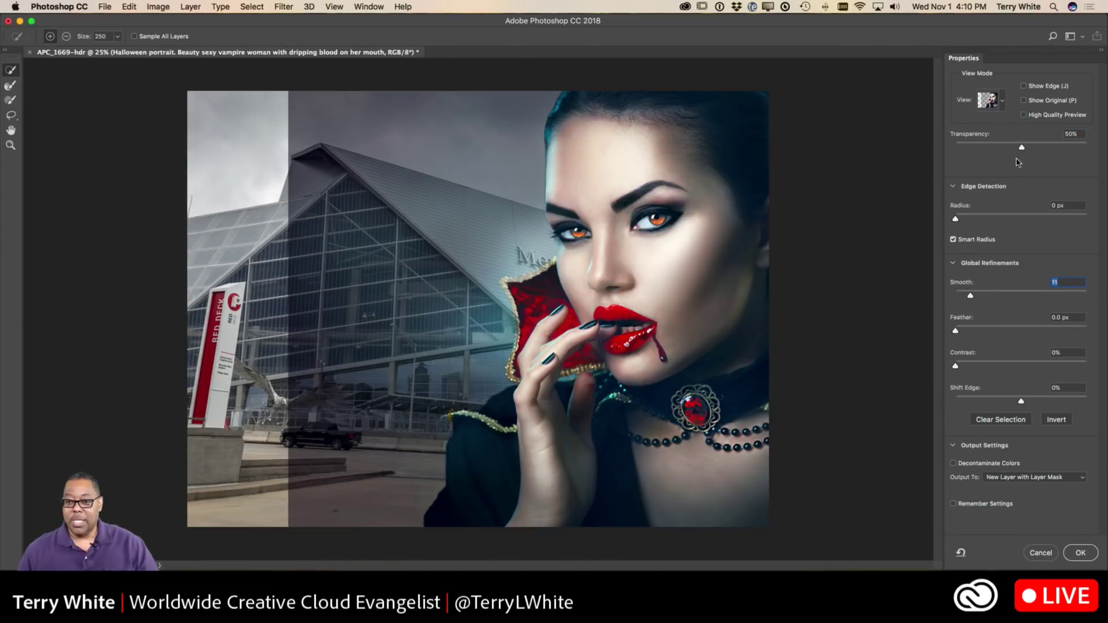
{"action": "left_click", "coordinate": [1004, 103]}
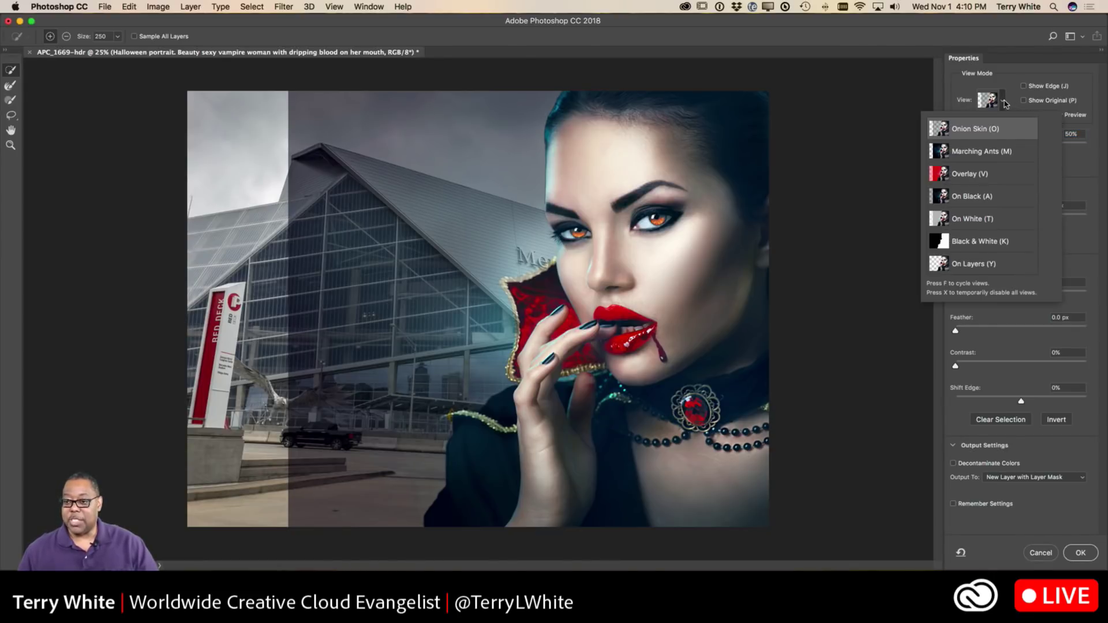
{"action": "left_click", "coordinate": [972, 242]}
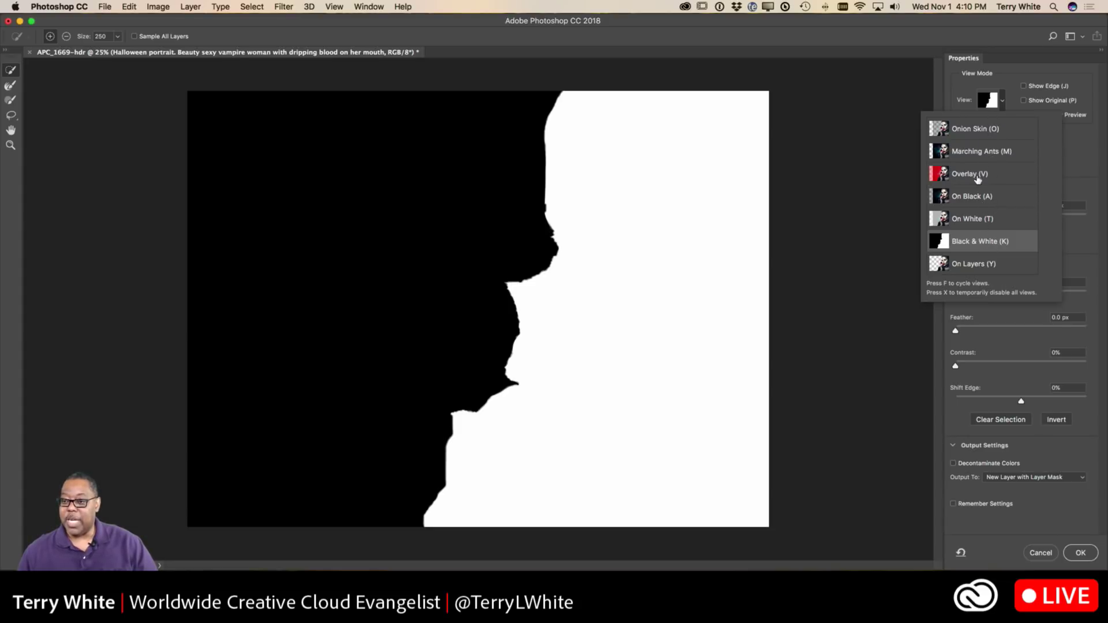
{"action": "left_click", "coordinate": [971, 218]}
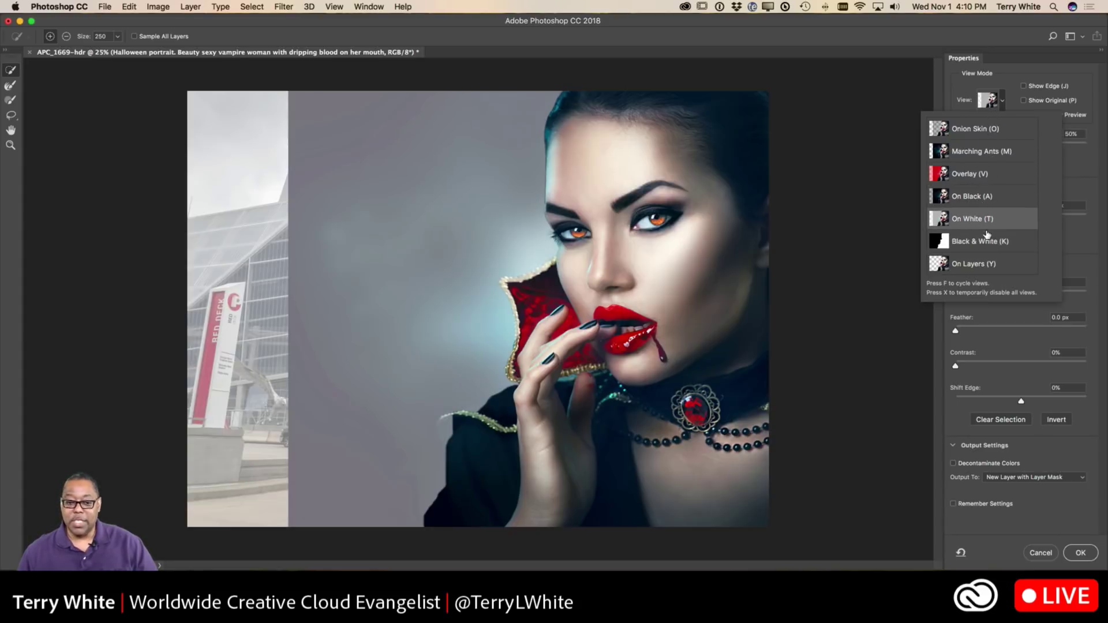
{"action": "left_click", "coordinate": [1077, 182]}
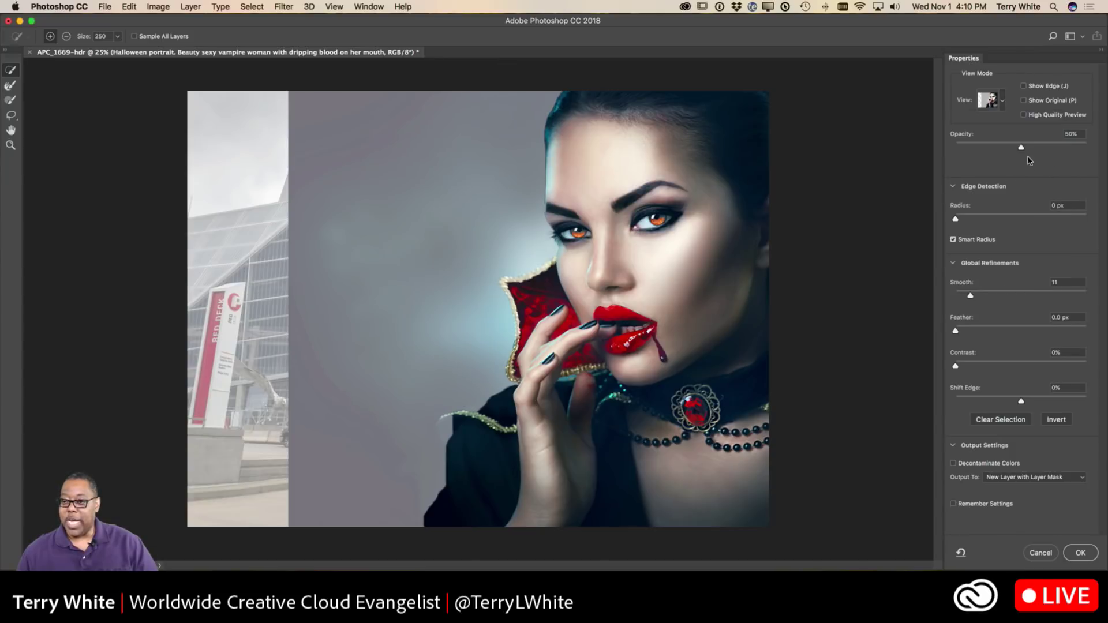
{"action": "key", "text": "shift+Up"}
{"action": "key", "text": "shift+Up"}
{"action": "key", "text": "shift+Up"}
{"action": "key", "text": "shift+Up"}
{"action": "key", "text": "shift+Up"}
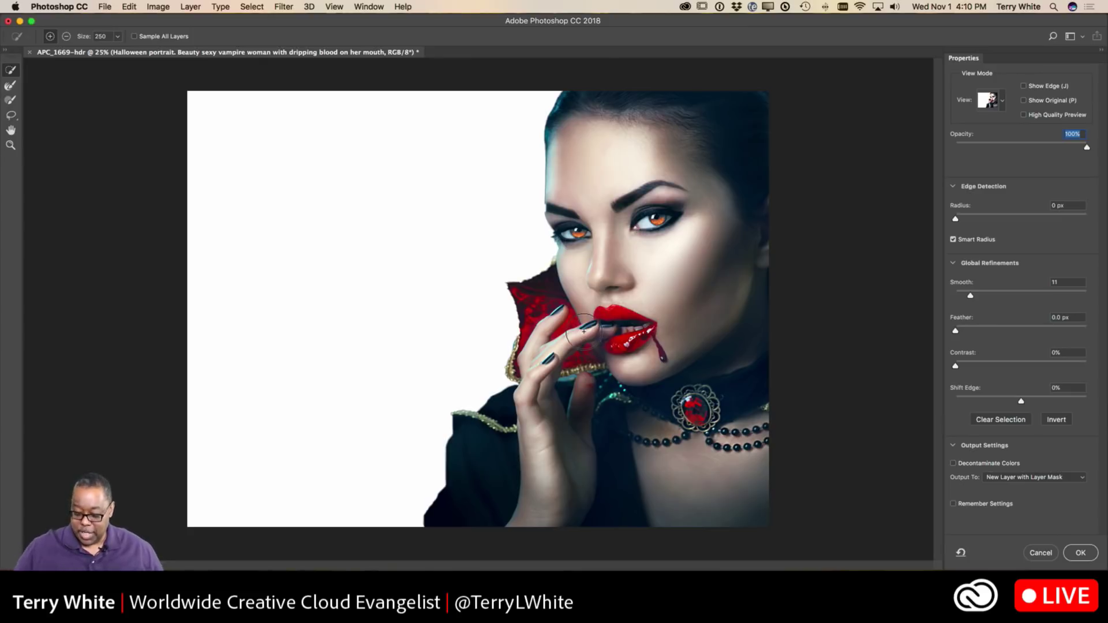
Refine the collar's left edge with an 80 px brush to include the gold trim, previewing in Onion Skin.
{"action": "key", "text": "bracketleft"}
{"action": "key", "text": "bracketleft"}
{"action": "key", "text": "bracketleft"}
{"action": "key", "text": "bracketleft"}
{"action": "key", "text": "bracketleft"}
{"action": "key", "text": "bracketleft"}
{"action": "key", "text": "bracketleft"}
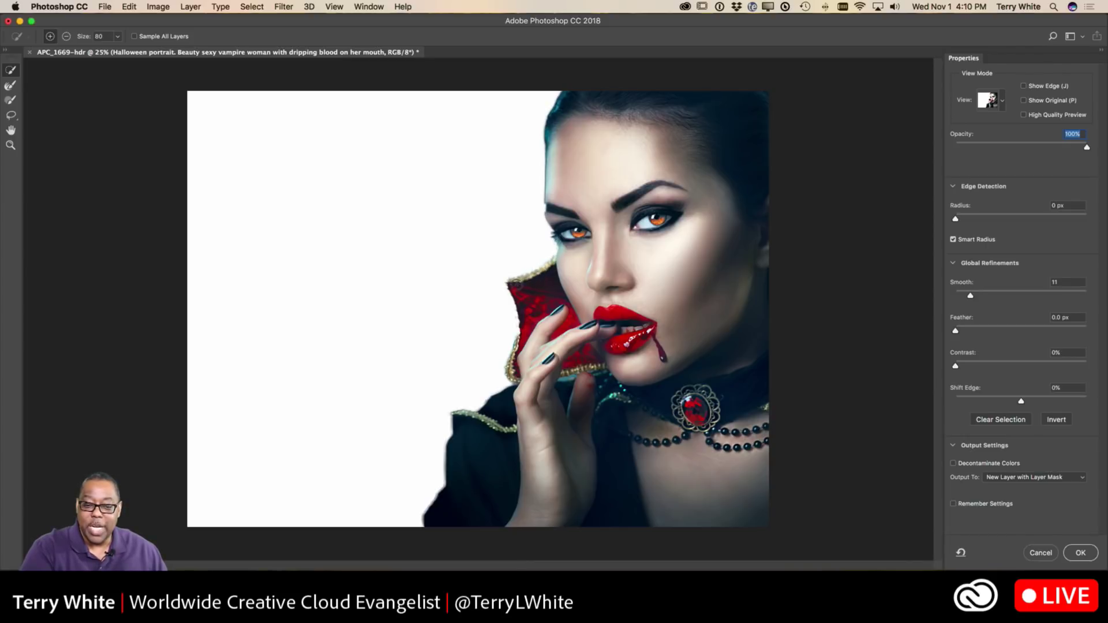
{"action": "left_click_drag", "start_coordinate": [508, 290], "coordinate": [520, 322]}
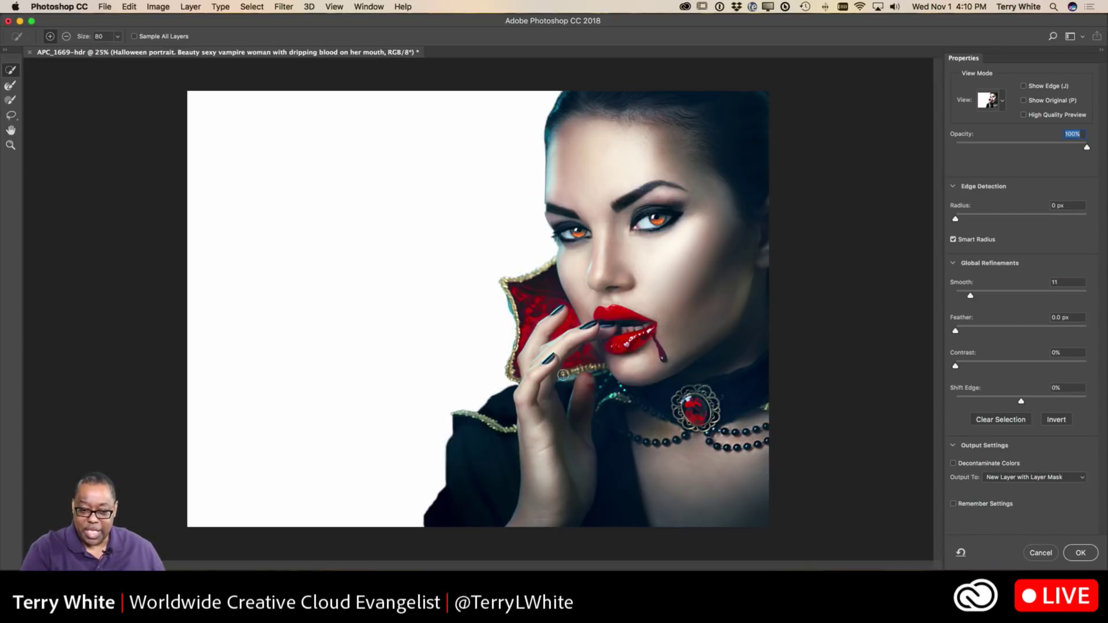
{"action": "key", "text": "alt"}
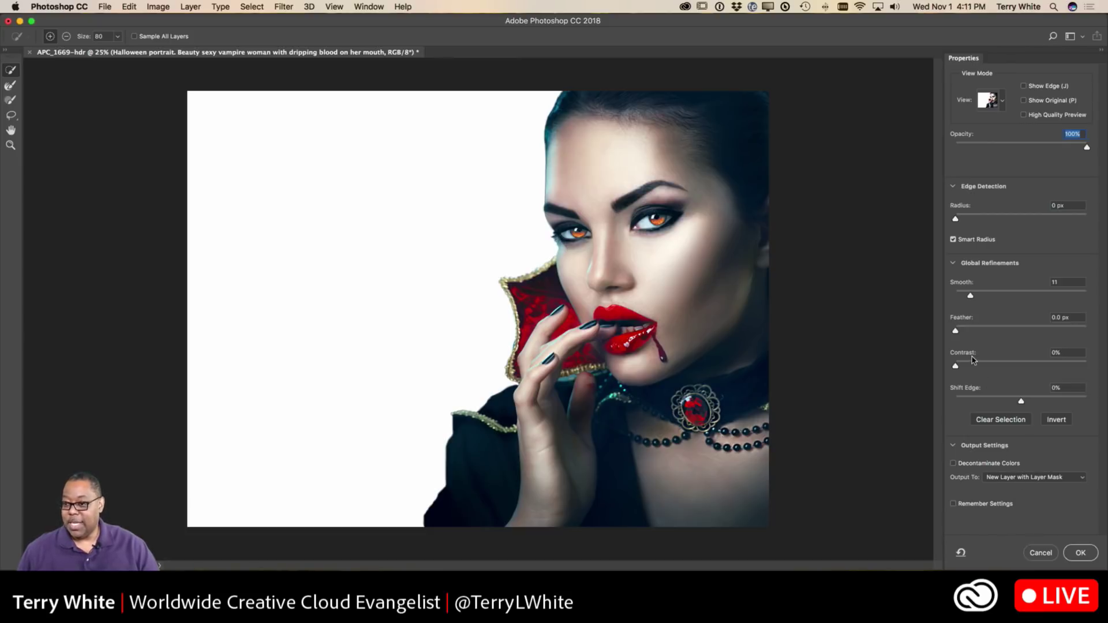
{"action": "left_click", "coordinate": [1002, 101]}
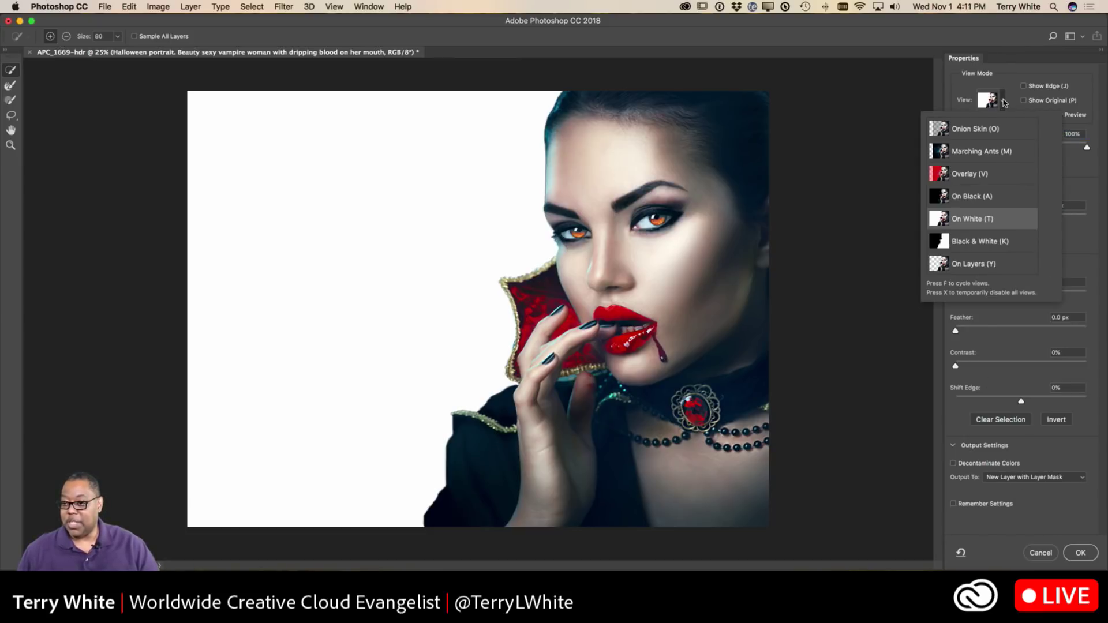
{"action": "left_click", "coordinate": [994, 130]}
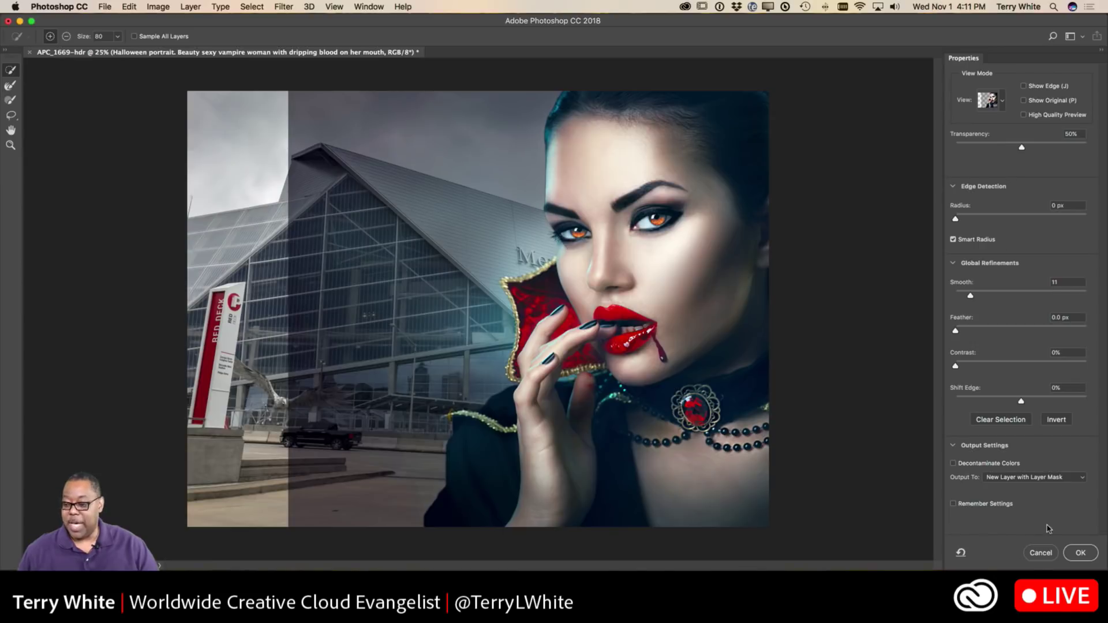
Output the cut-out to a new layer with layer mask and compare it against the original portrait.
{"action": "left_click", "coordinate": [1081, 554]}
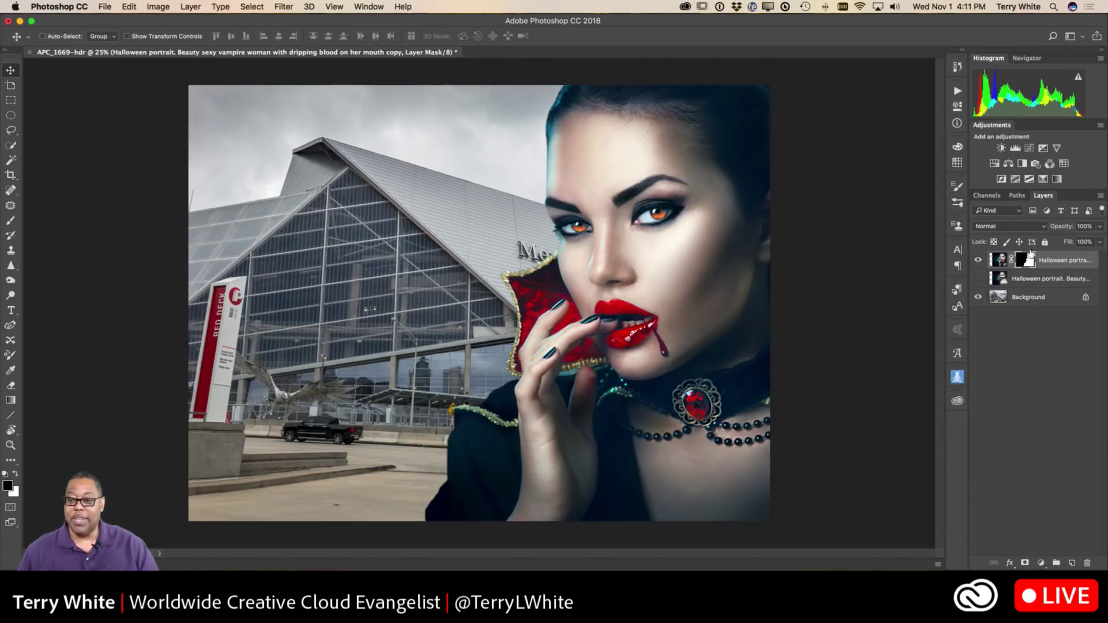
{"action": "left_click", "coordinate": [978, 264]}
{"action": "left_click", "coordinate": [978, 279]}
{"action": "left_click", "coordinate": [978, 280]}
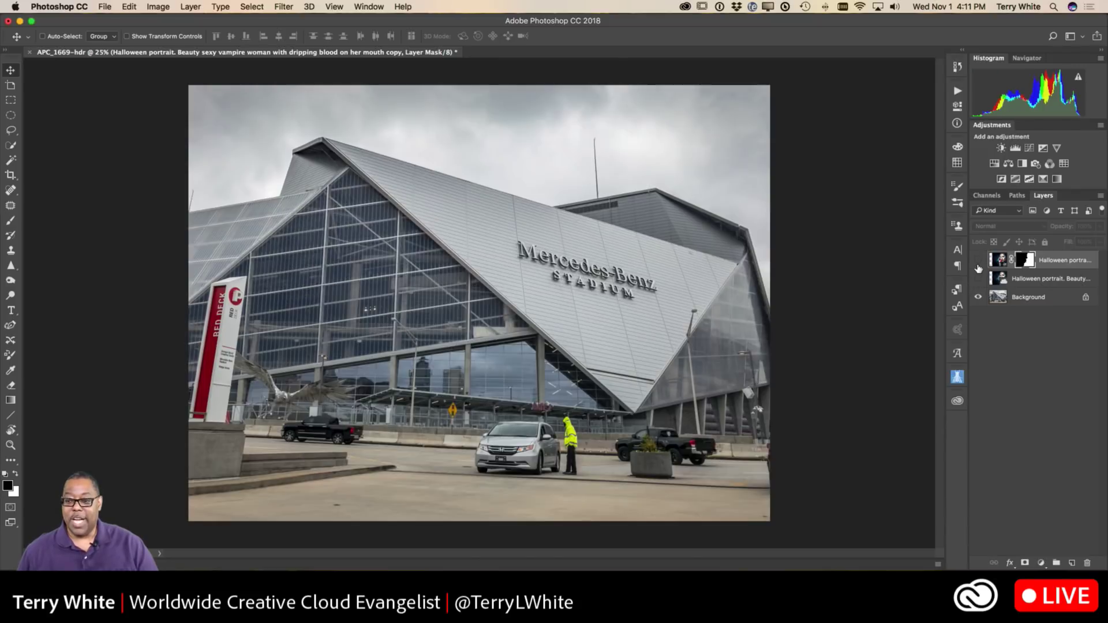
{"action": "left_click", "coordinate": [977, 260]}
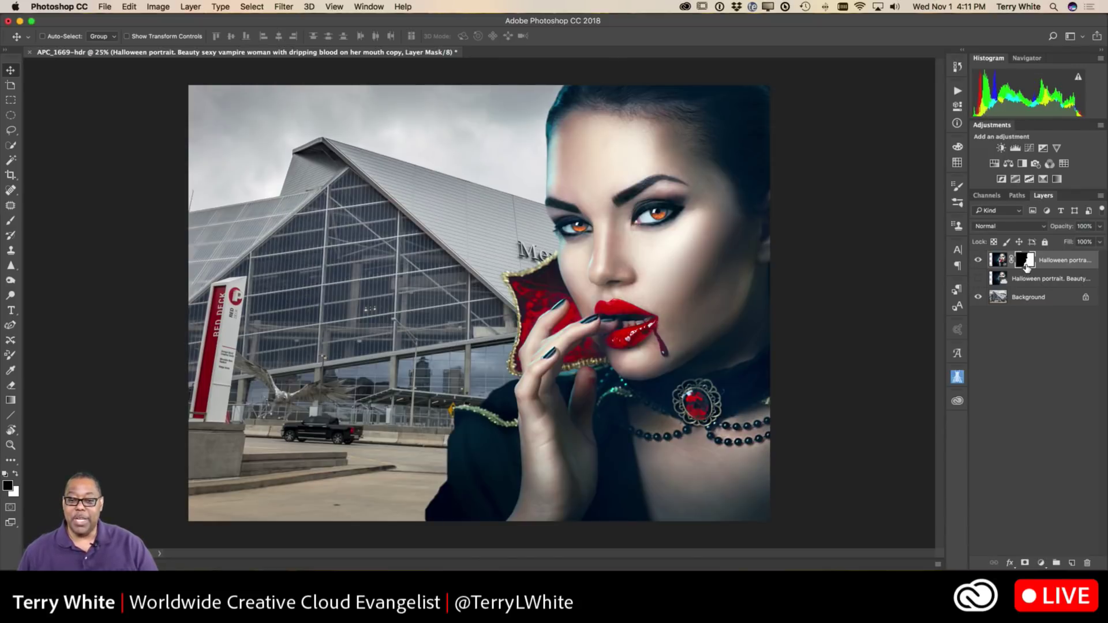
Preview the cut-out's mask on its own, then make the stadium Background layer active.
{"action": "left_click", "coordinate": [1027, 264], "text": "alt"}
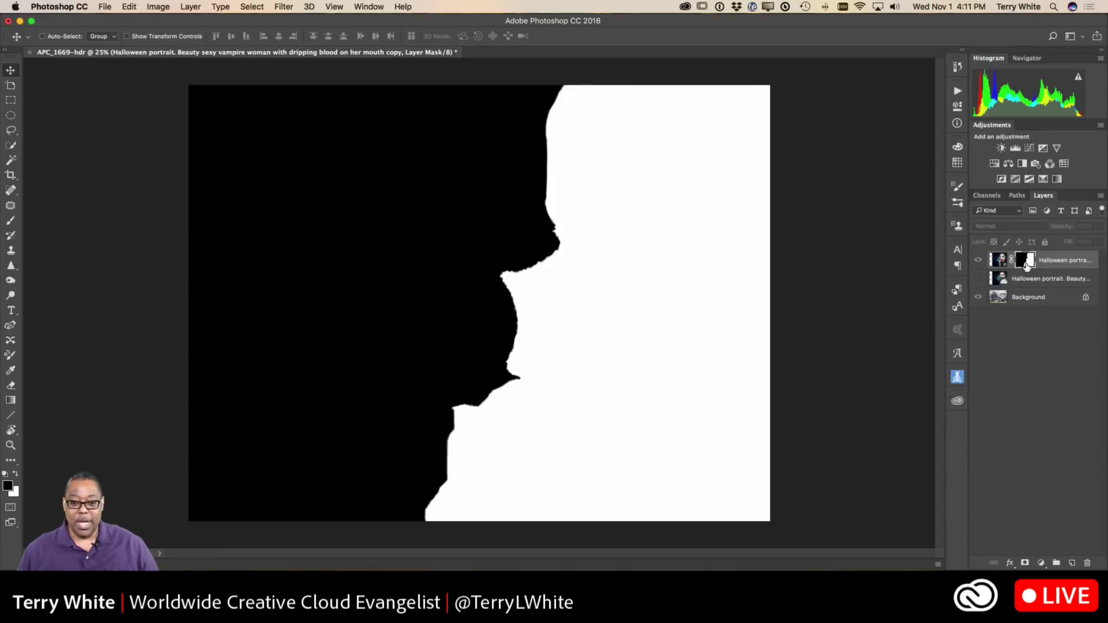
{"action": "left_click", "coordinate": [1026, 264], "text": "alt"}
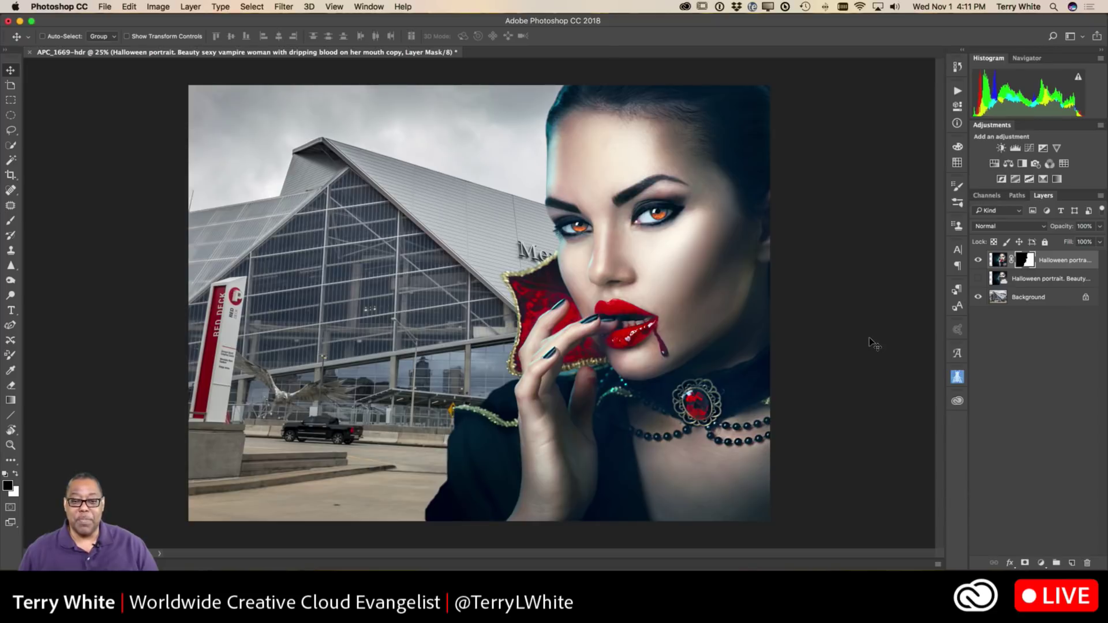
{"action": "left_click", "coordinate": [1018, 294]}
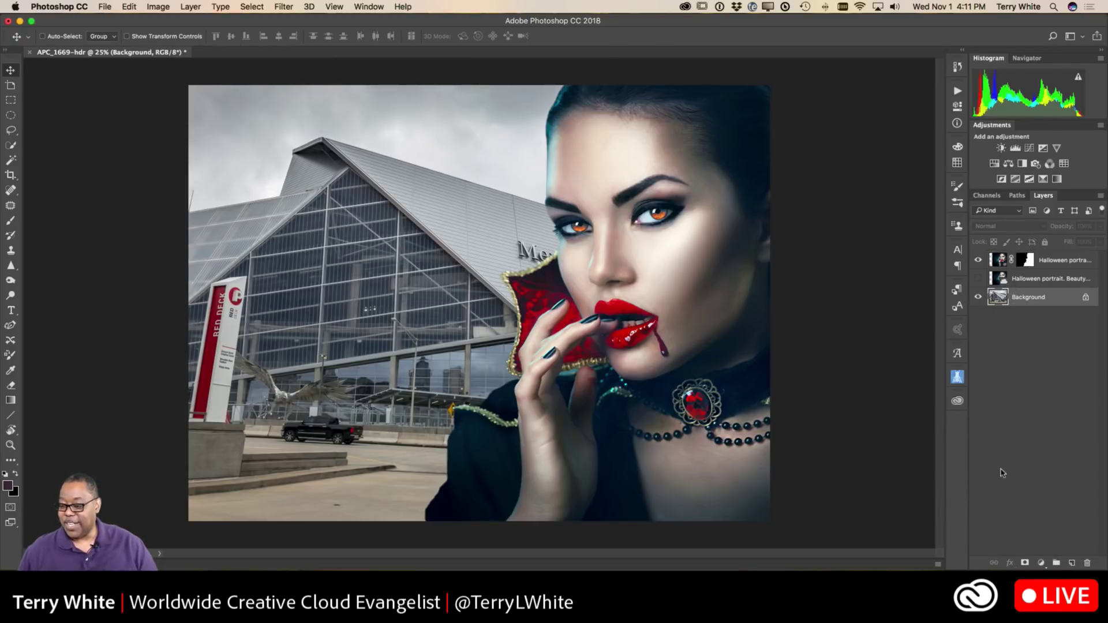
Place the christmas light background from Libraries, moved to the top-left and enlarged over the stadium.
{"action": "left_click", "coordinate": [958, 401]}
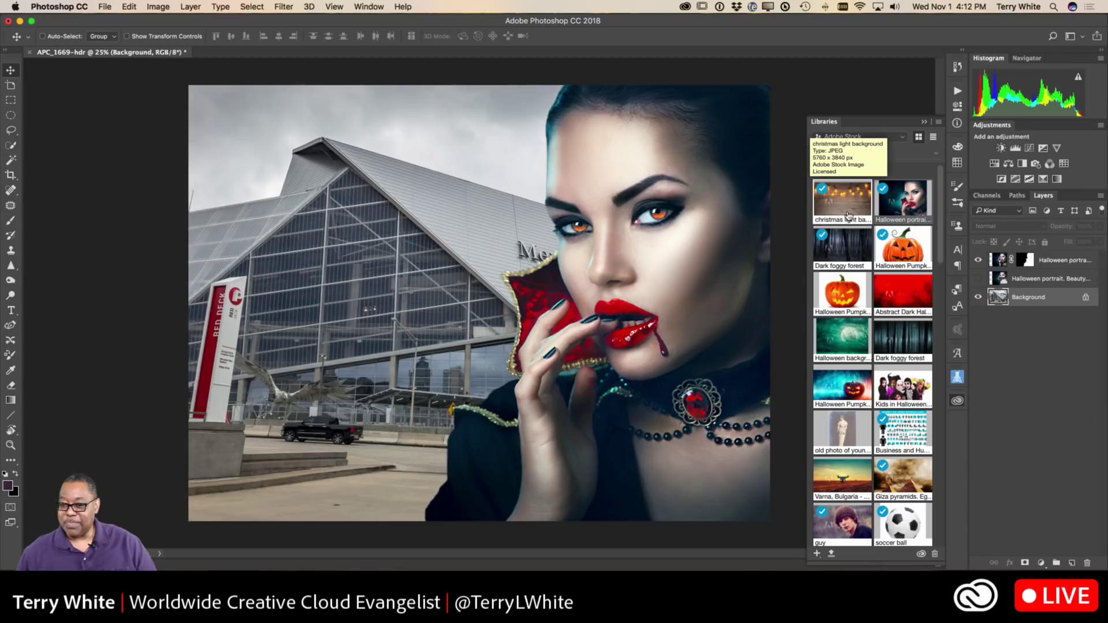
{"action": "left_click_drag", "start_coordinate": [848, 209], "coordinate": [537, 381]}
{"action": "left_click_drag", "start_coordinate": [379, 347], "coordinate": [362, 279]}
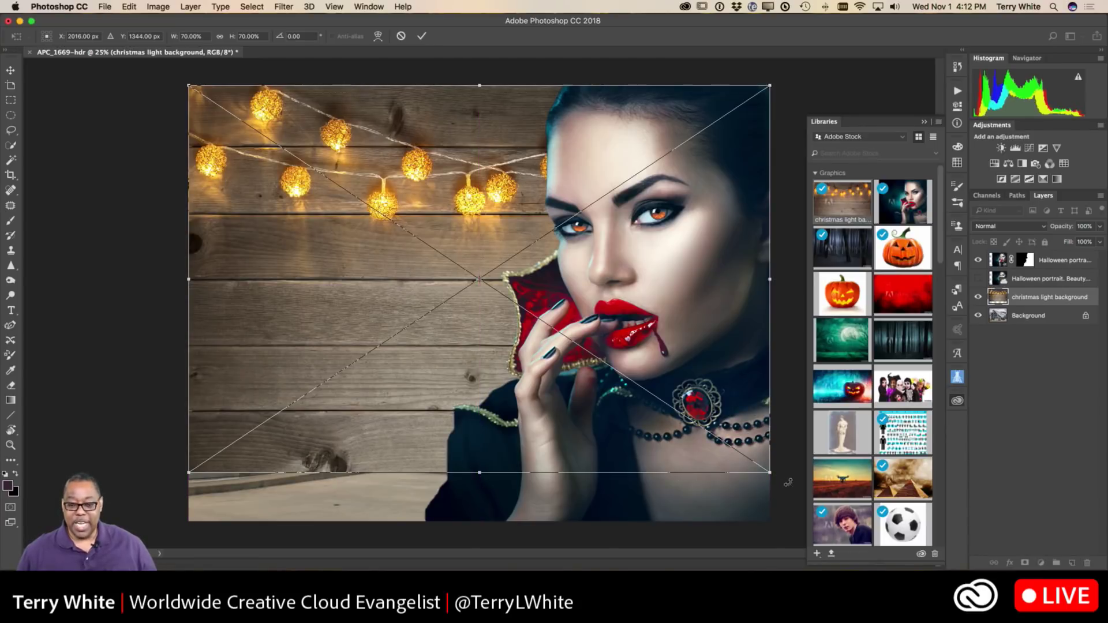
{"action": "left_click_drag", "start_coordinate": [772, 475], "coordinate": [853, 526]}
{"action": "key", "text": "Return"}
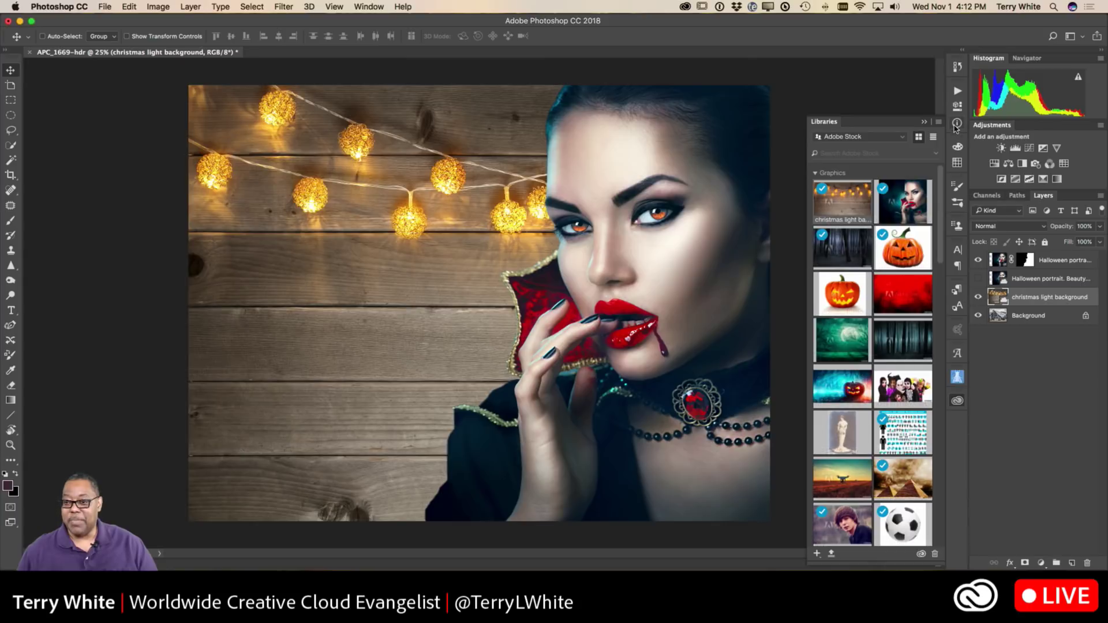
{"action": "left_click", "coordinate": [924, 122]}
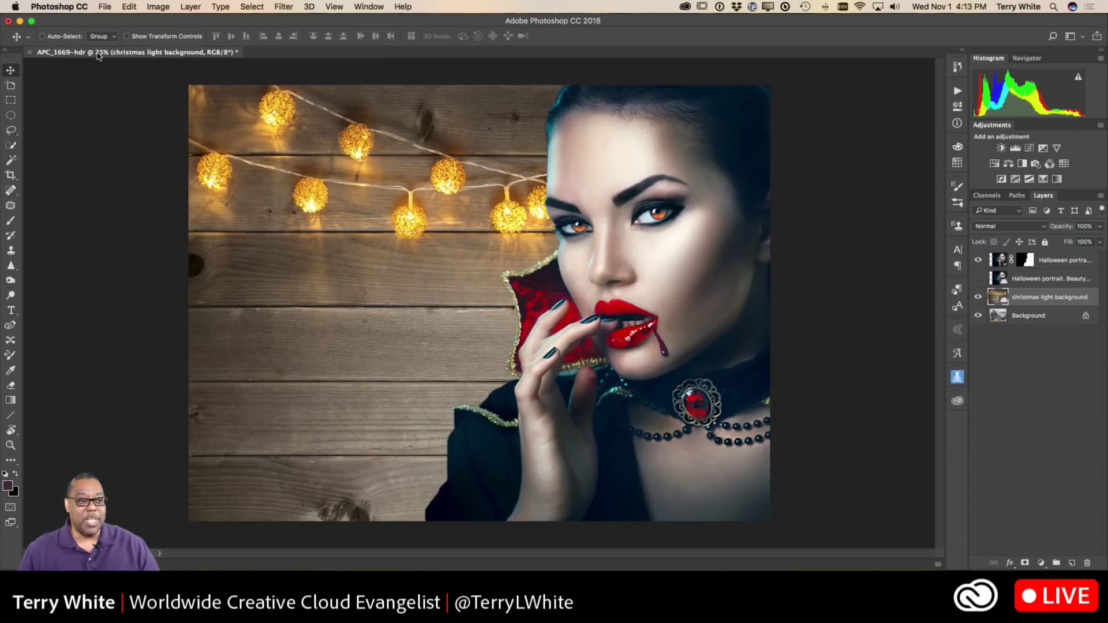
Open '[Group 0]-DJI_0161_DJI_0186-26 images.jpg' from the 360° Panoramas folder.
{"action": "left_click", "coordinate": [103, 7]}
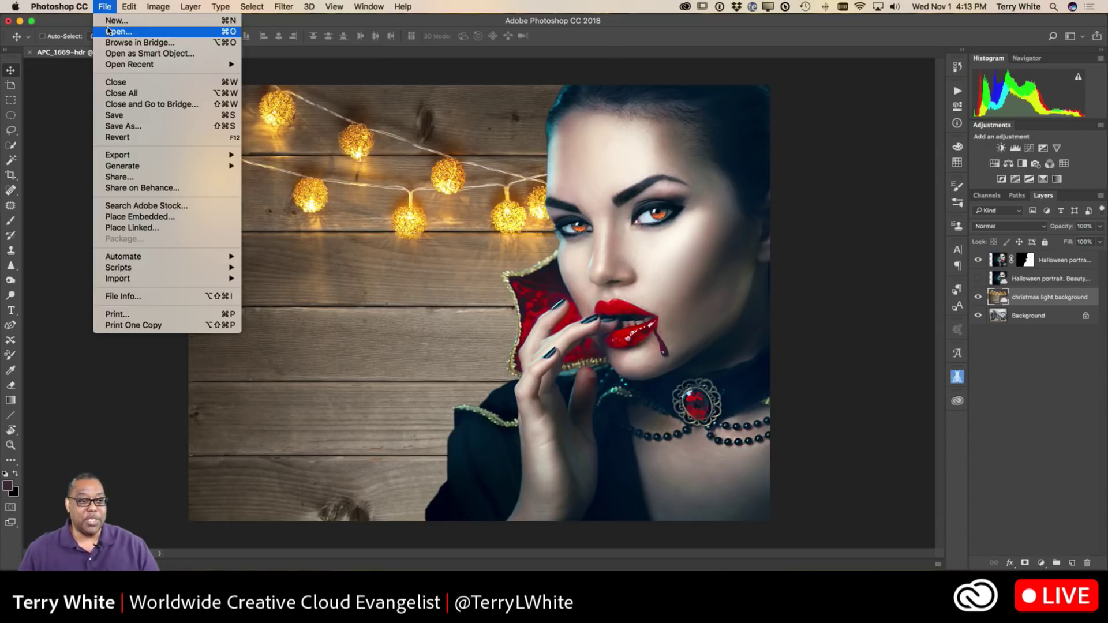
{"action": "left_click", "coordinate": [291, 147]}
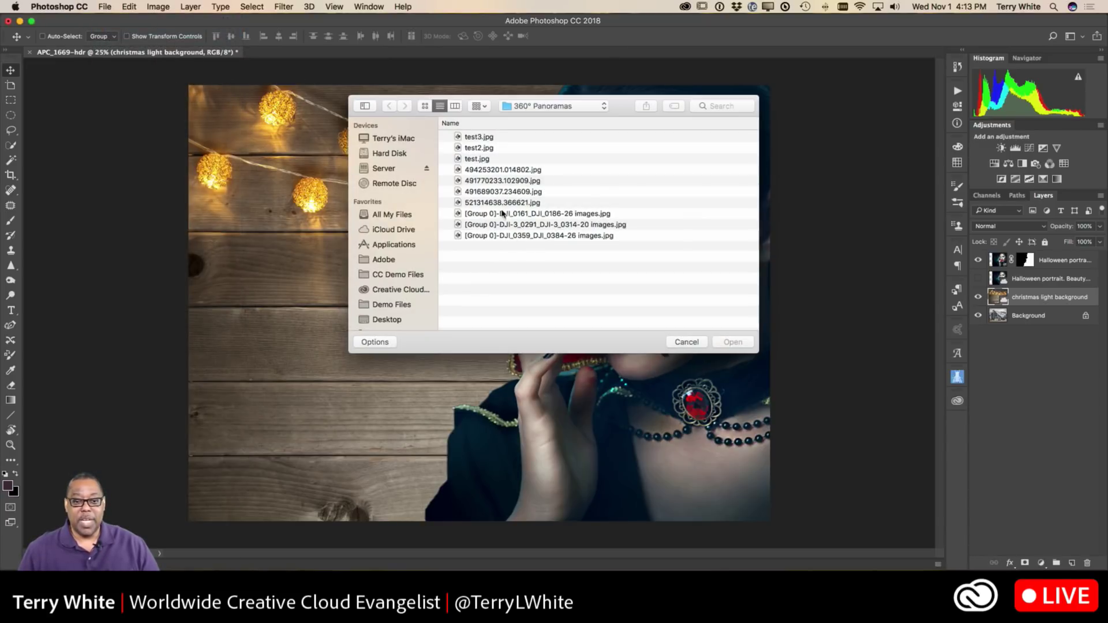
{"action": "left_click", "coordinate": [506, 215]}
{"action": "left_click", "coordinate": [714, 341]}
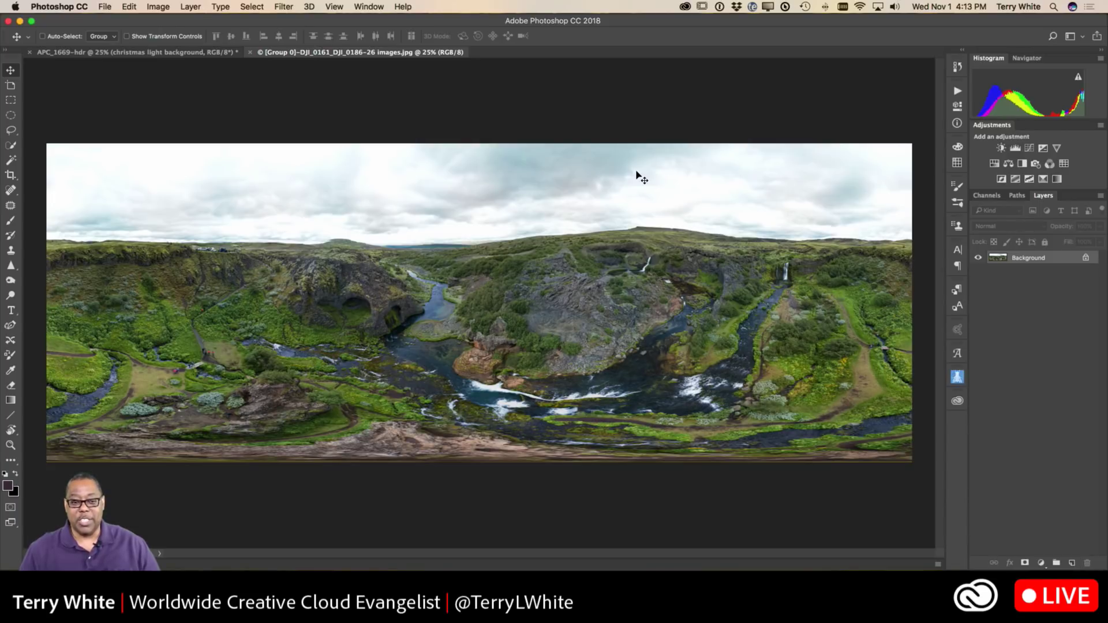
{"action": "left_click", "coordinate": [365, 8]}
Convert the drone panorama into a New Panorama Layer From Selected Layer(s).
{"action": "mouse_move", "coordinate": [310, 7]}
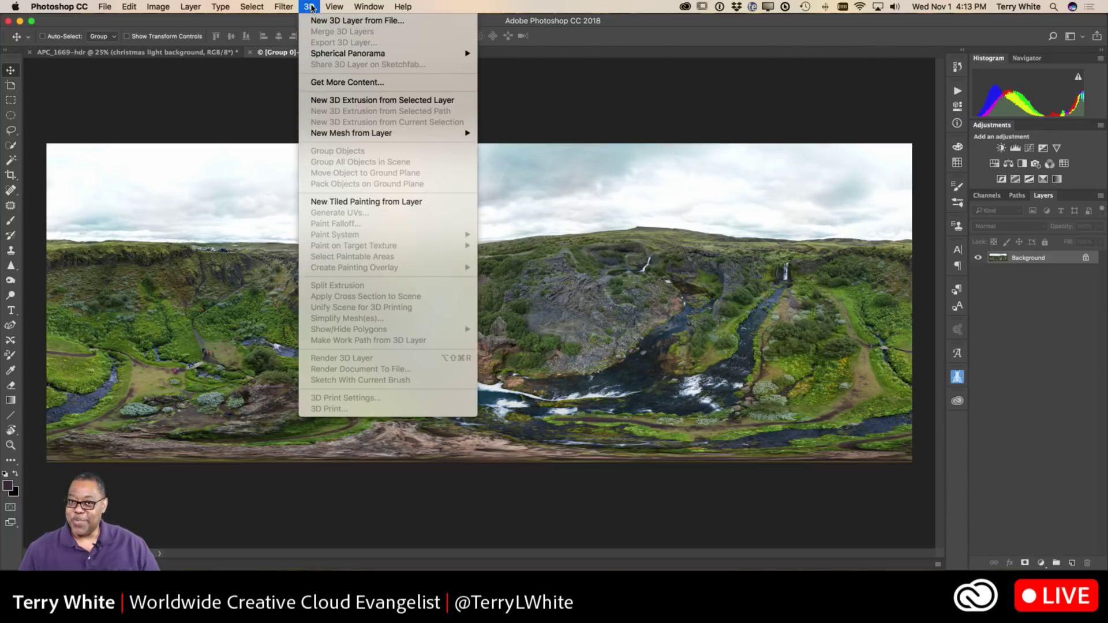
{"action": "mouse_move", "coordinate": [315, 55]}
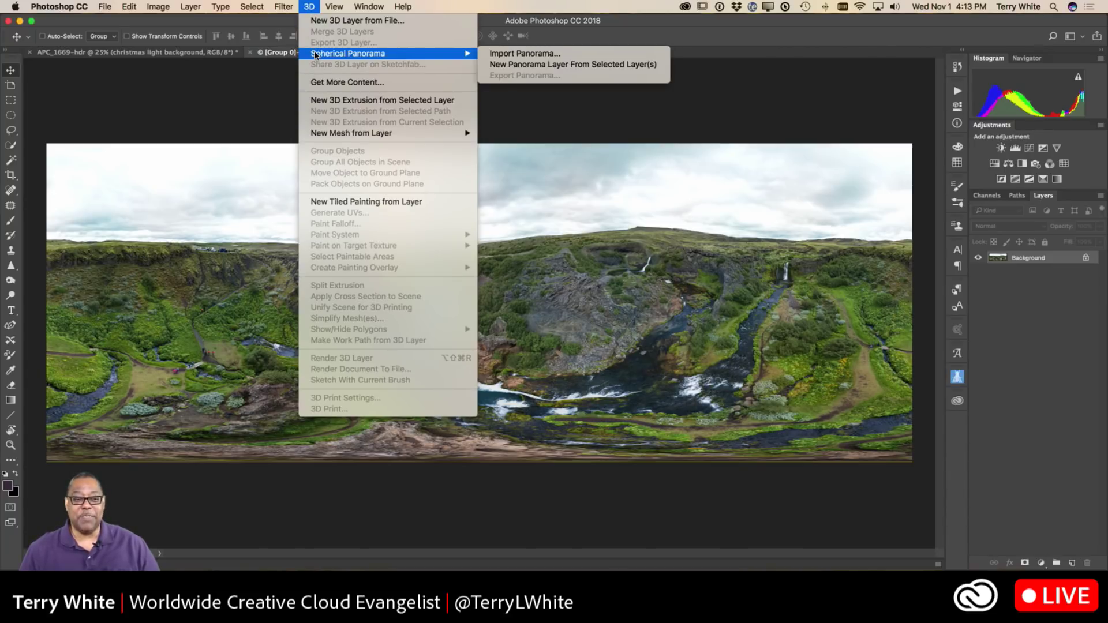
{"action": "left_click", "coordinate": [501, 65]}
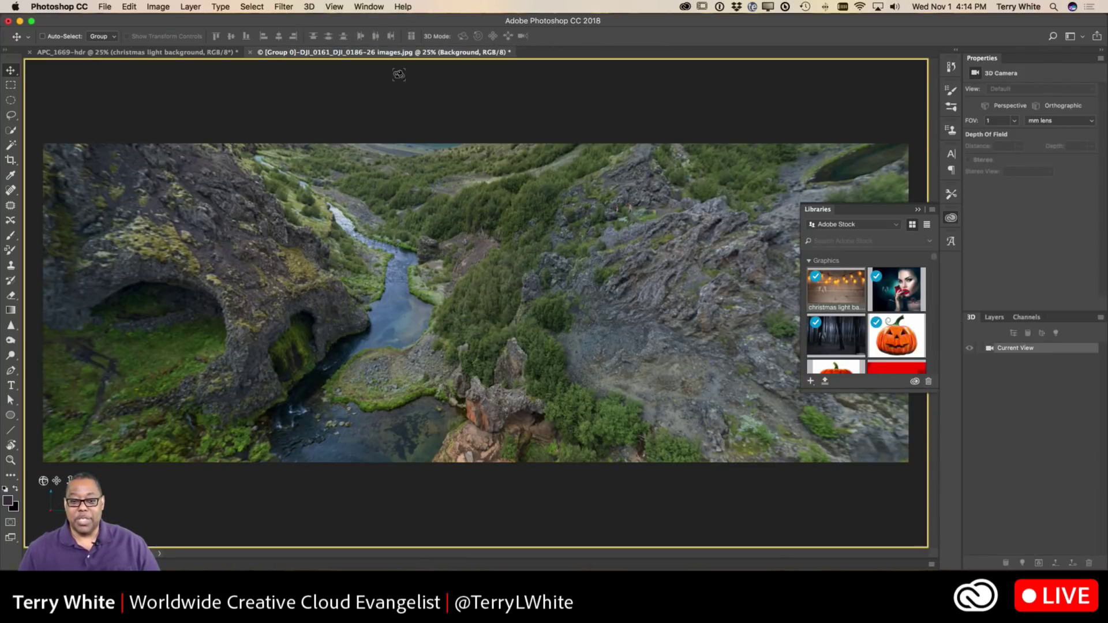
Orbit the spherical view across the valley, waterfalls and bridge, then close the document.
{"action": "left_click_drag", "start_coordinate": [648, 329], "coordinate": [513, 252]}
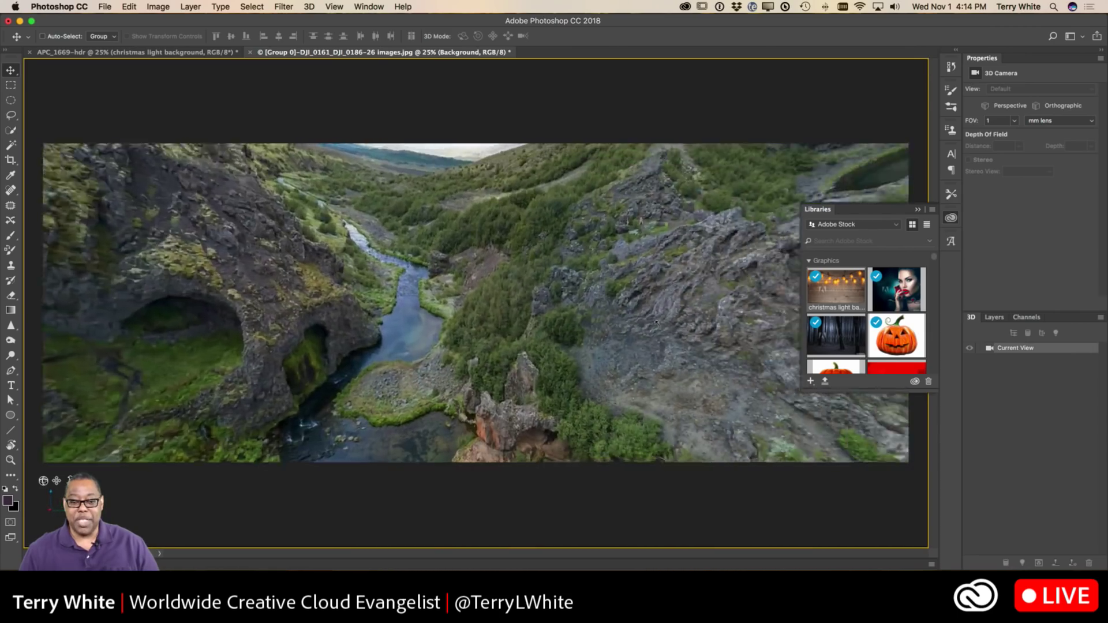
{"action": "left_click_drag", "start_coordinate": [771, 317], "coordinate": [676, 319]}
{"action": "left_click_drag", "start_coordinate": [758, 308], "coordinate": [670, 335]}
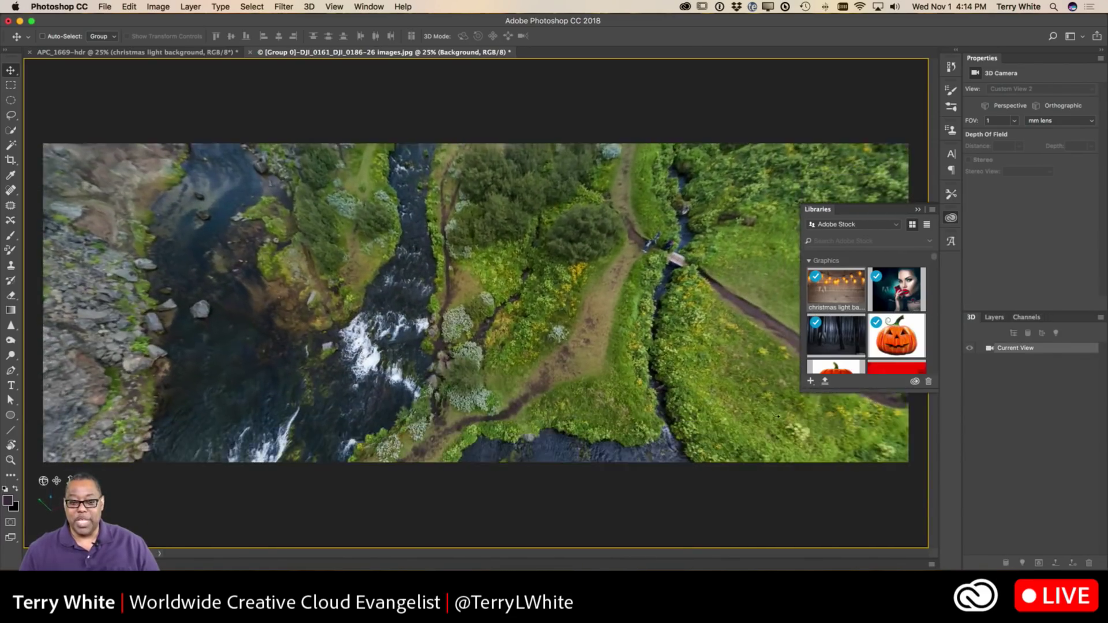
{"action": "left_click_drag", "start_coordinate": [670, 335], "coordinate": [751, 346]}
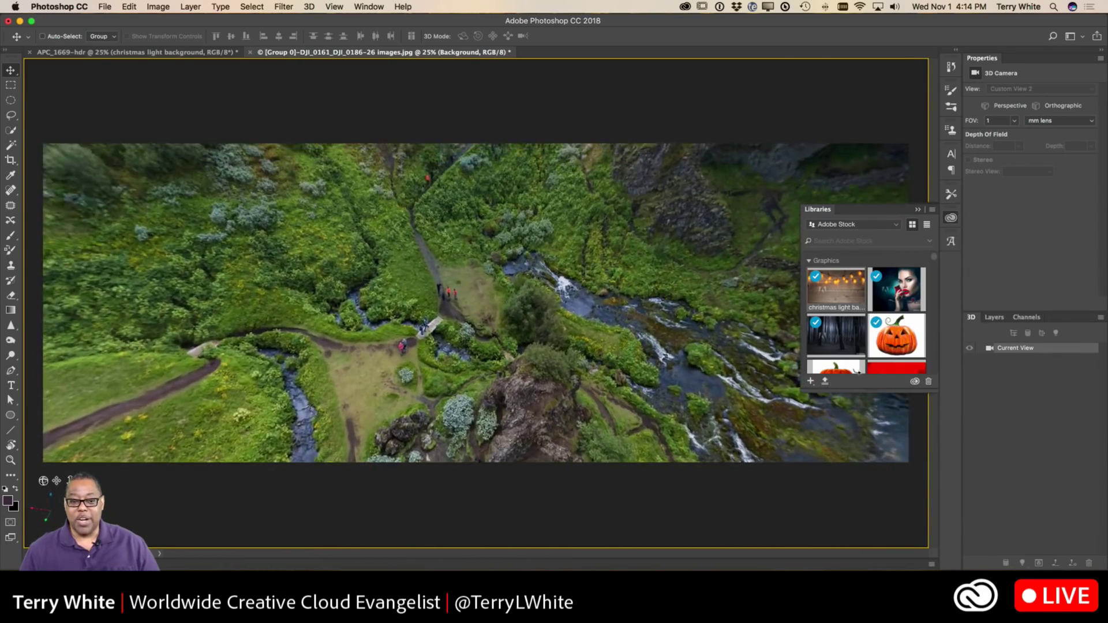
{"action": "left_click_drag", "start_coordinate": [693, 358], "coordinate": [439, 342]}
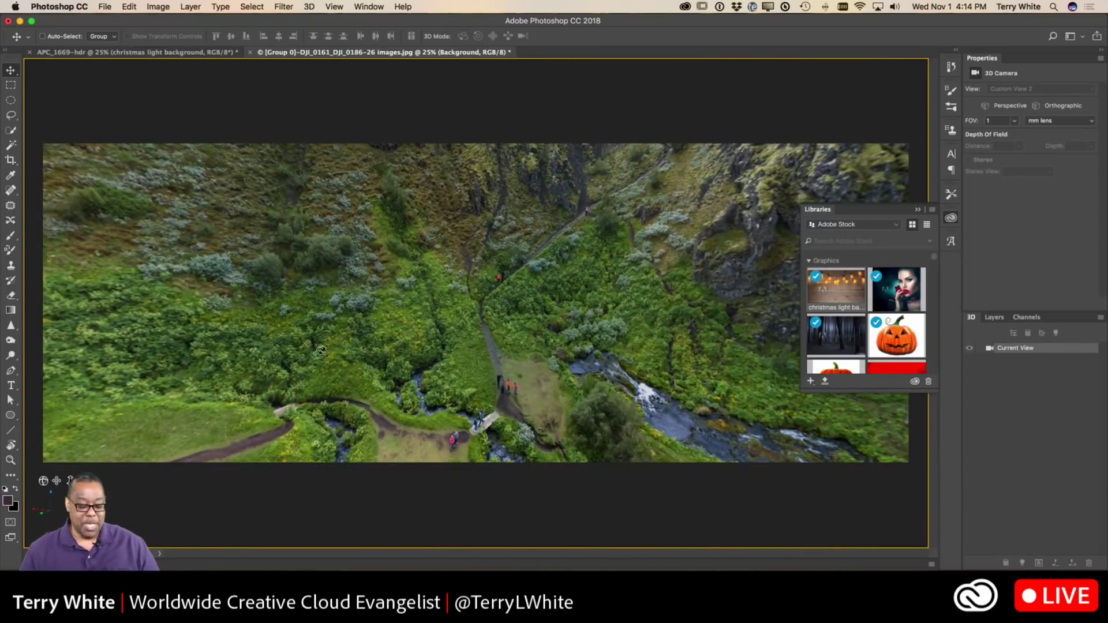
{"action": "key", "text": "super+w"}
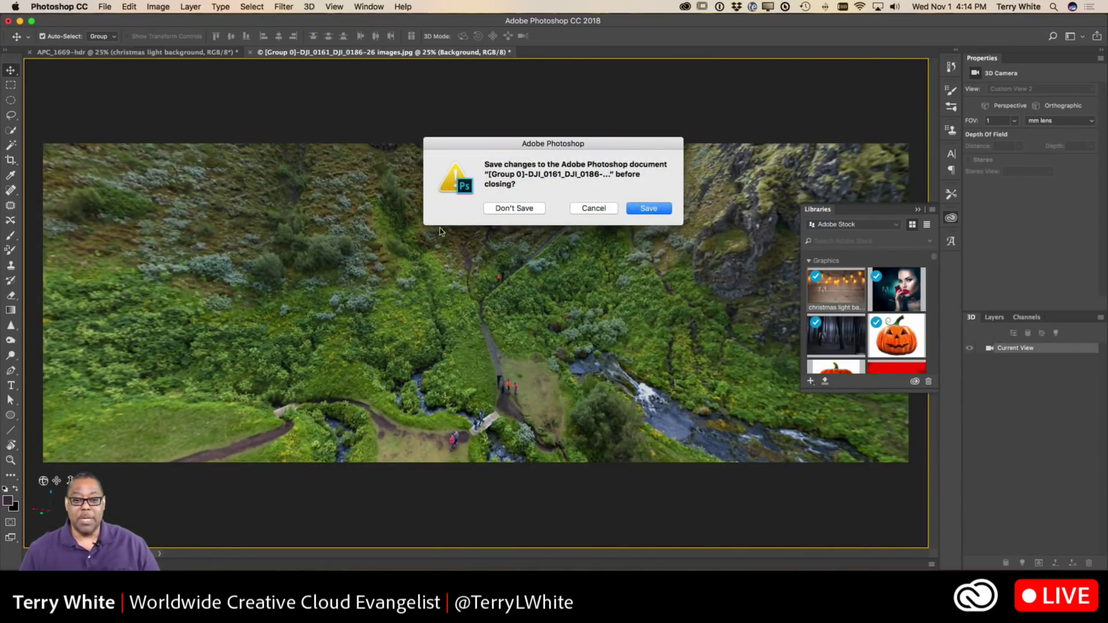
Close without saving, then import the DJI panorama via Spherical Panorama > Import Panorama.
{"action": "left_click", "coordinate": [532, 209]}
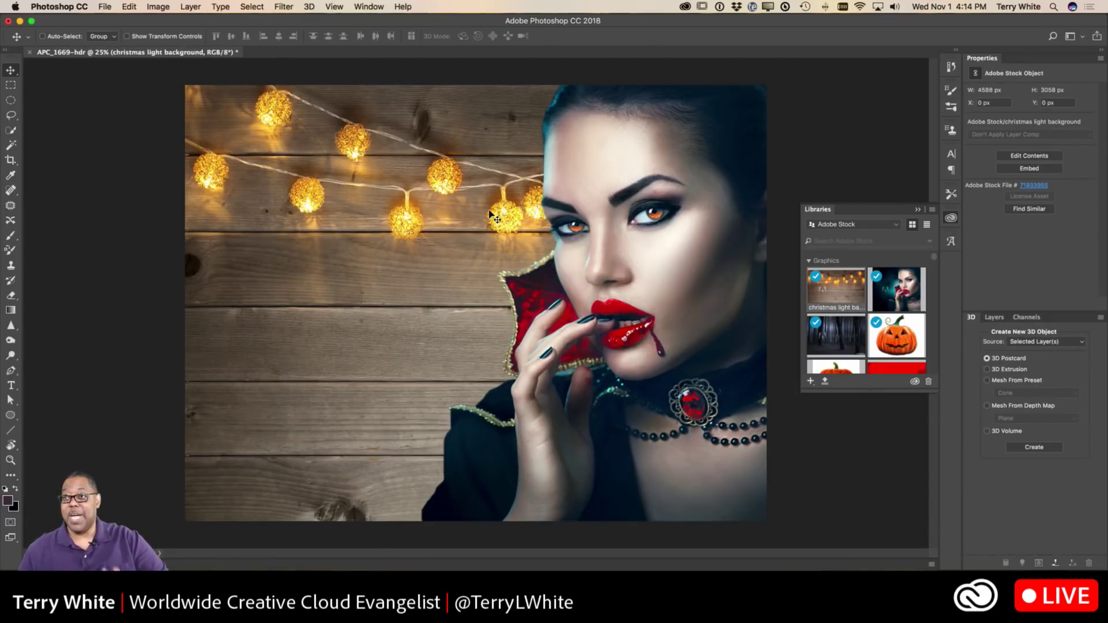
{"action": "left_click", "coordinate": [312, 7]}
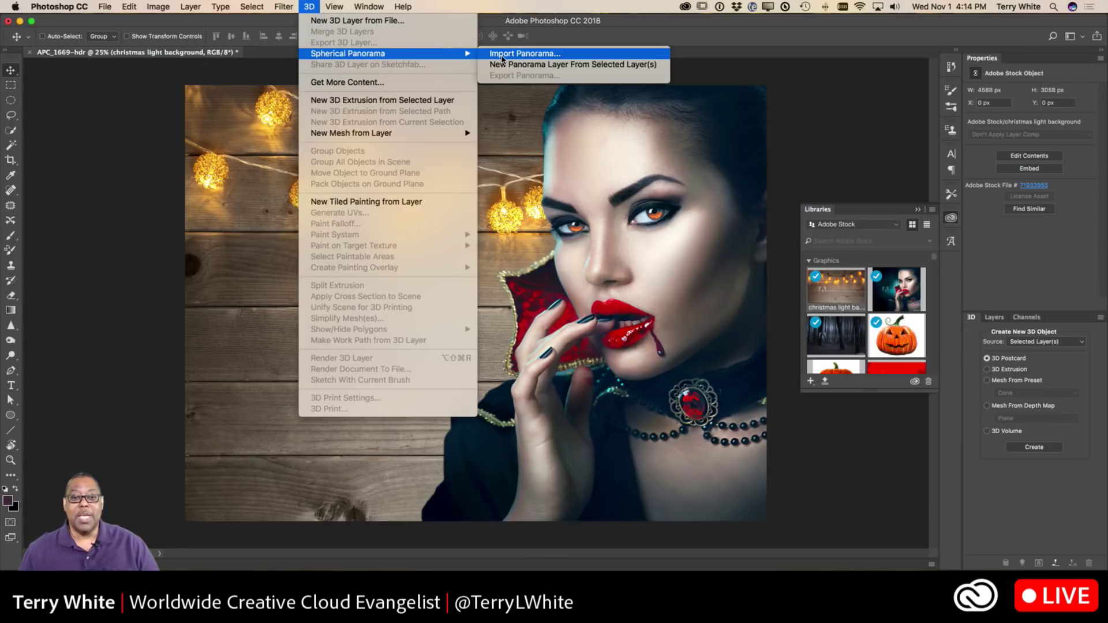
{"action": "left_click", "coordinate": [502, 56]}
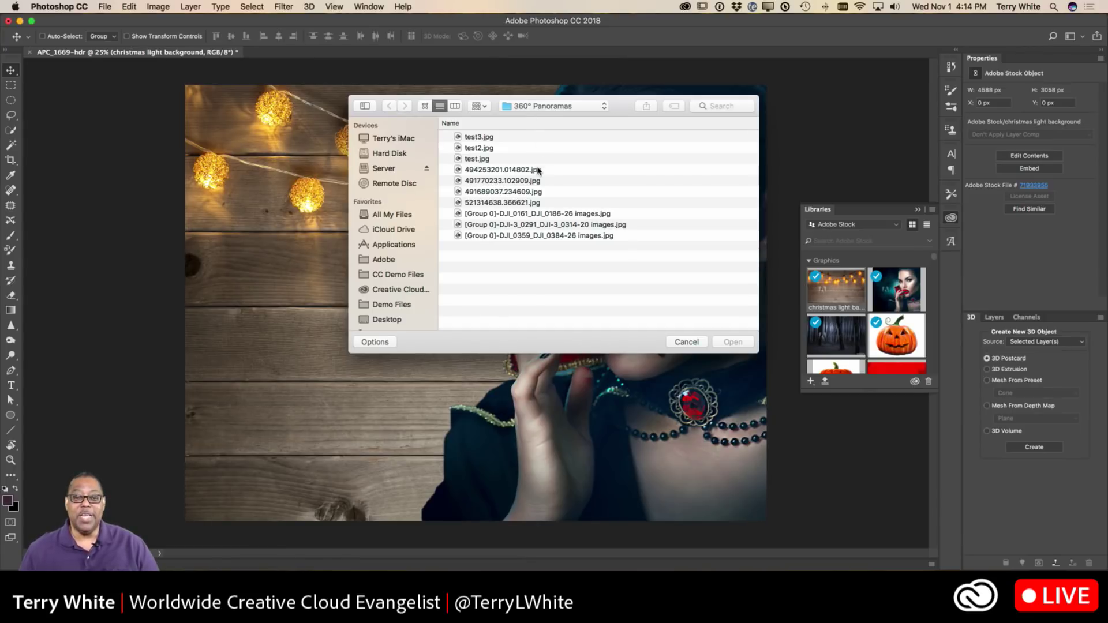
{"action": "left_click", "coordinate": [534, 214]}
{"action": "double_click", "coordinate": [533, 215]}
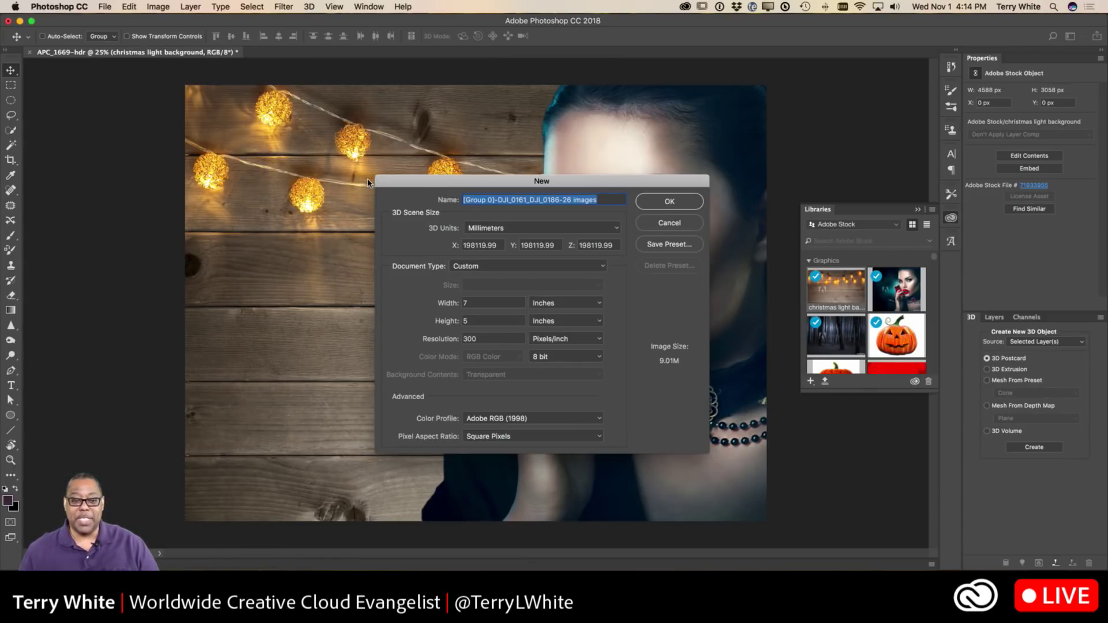
{"action": "left_click", "coordinate": [665, 202]}
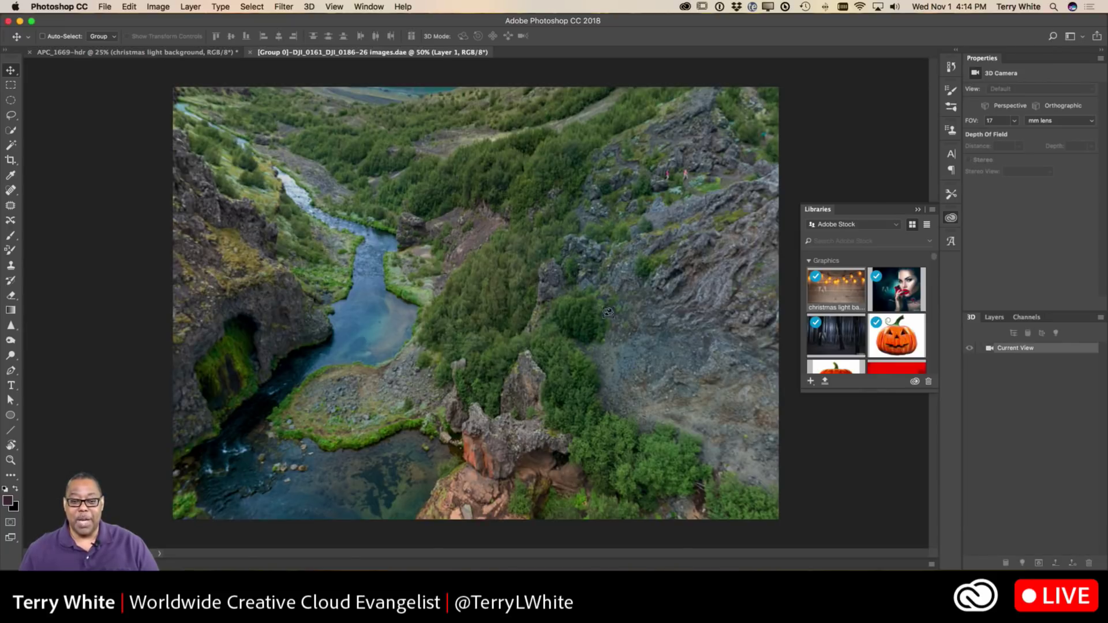
Orbit down to the valley path and spot-heal away the red-clad hiker.
{"action": "left_click_drag", "start_coordinate": [628, 323], "coordinate": [586, 347]}
{"action": "left_click_drag", "start_coordinate": [708, 348], "coordinate": [803, 353]}
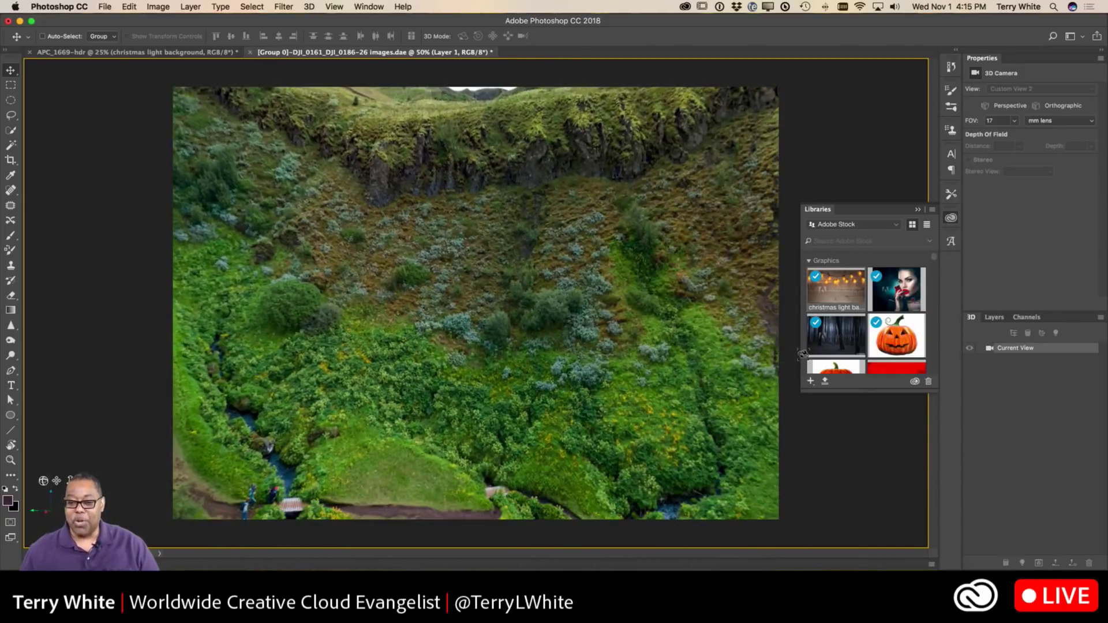
{"action": "left_click_drag", "start_coordinate": [483, 346], "coordinate": [723, 338]}
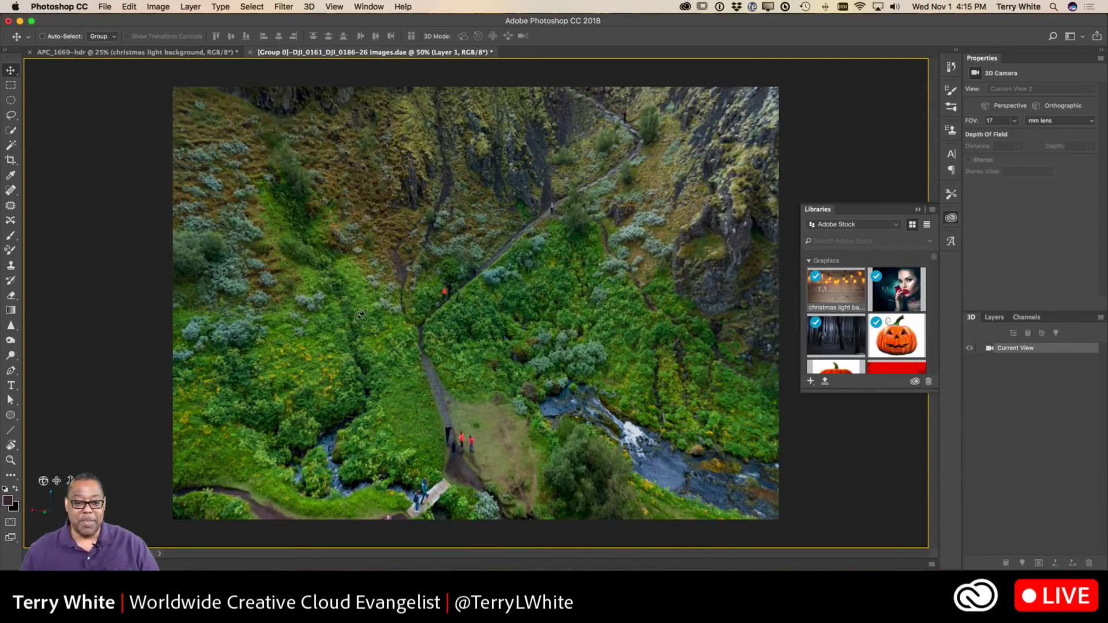
{"action": "left_click", "coordinate": [11, 190]}
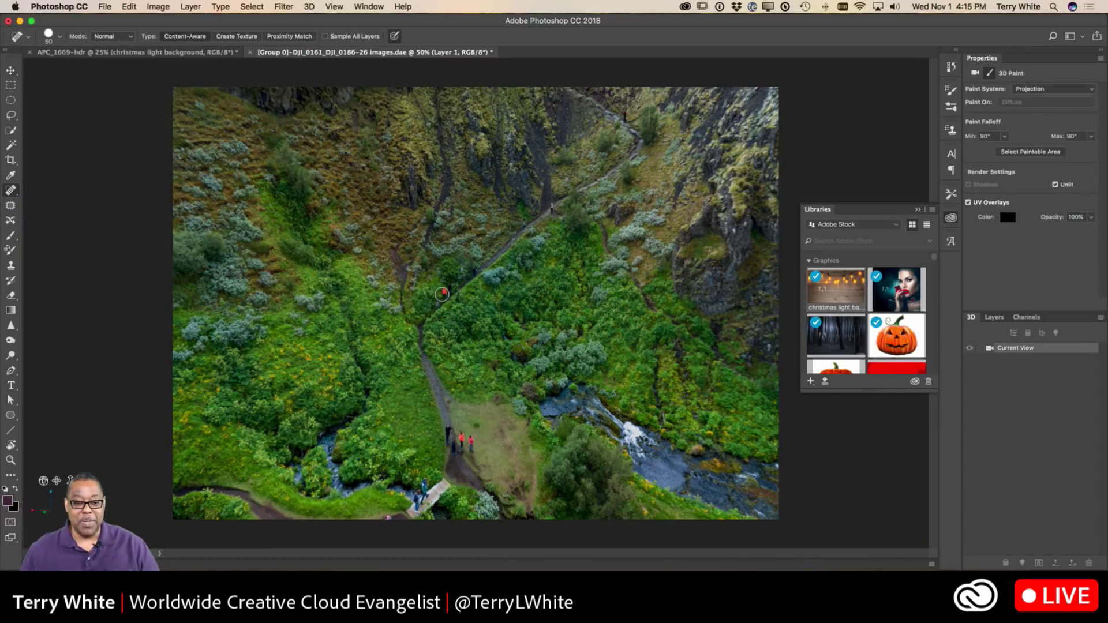
{"action": "mouse_move", "coordinate": [471, 446]}
{"action": "left_mouse_down"}
{"action": "mouse_move", "coordinate": [449, 450]}
{"action": "mouse_move", "coordinate": [447, 423]}
{"action": "left_mouse_up"}
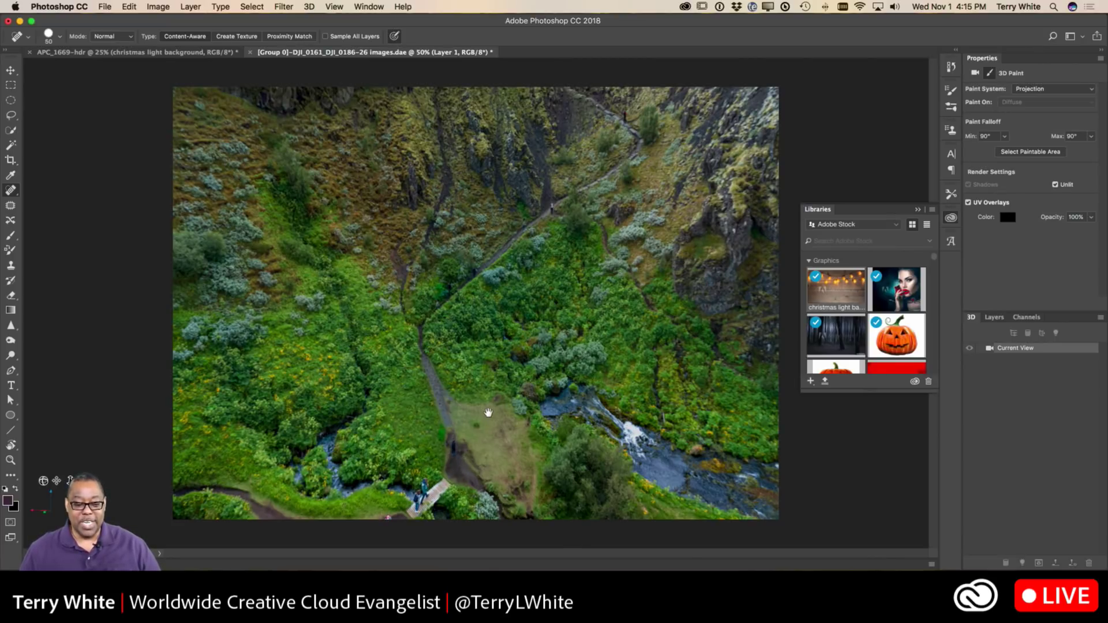
Orbit to the lower valley, heal away another red-clad person, then turn toward the cliffs.
{"action": "key", "text": "v"}
{"action": "mouse_move", "coordinate": [462, 445]}
{"action": "left_mouse_down"}
{"action": "mouse_move", "coordinate": [456, 416]}
{"action": "mouse_move", "coordinate": [454, 485]}
{"action": "mouse_move", "coordinate": [367, 442]}
{"action": "left_mouse_up"}
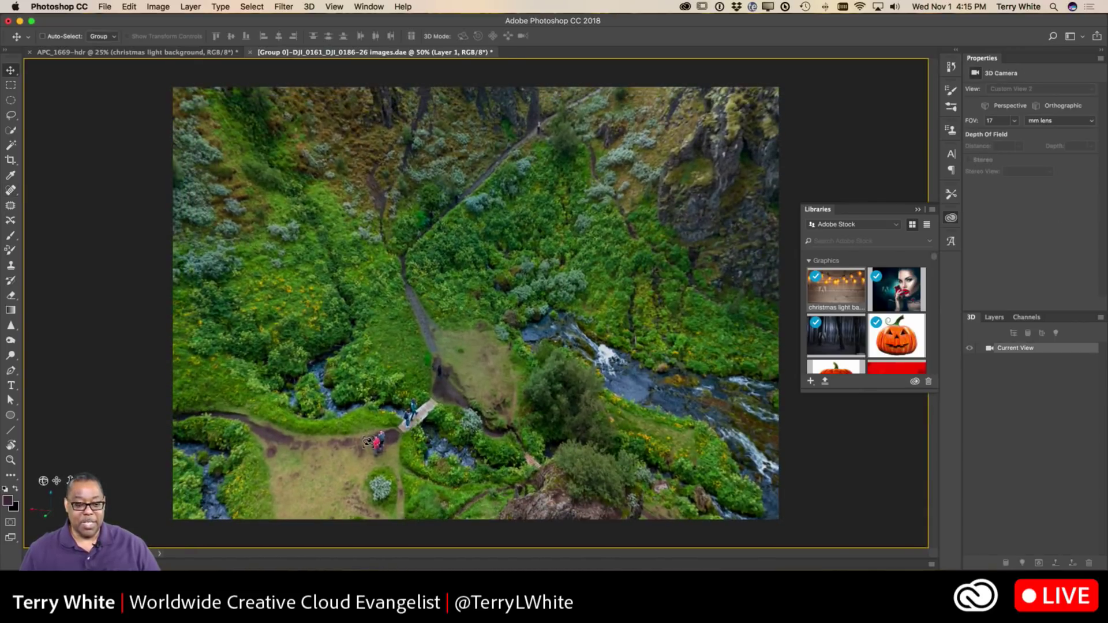
{"action": "left_click", "coordinate": [11, 191]}
{"action": "left_click_drag", "start_coordinate": [381, 437], "coordinate": [376, 449]}
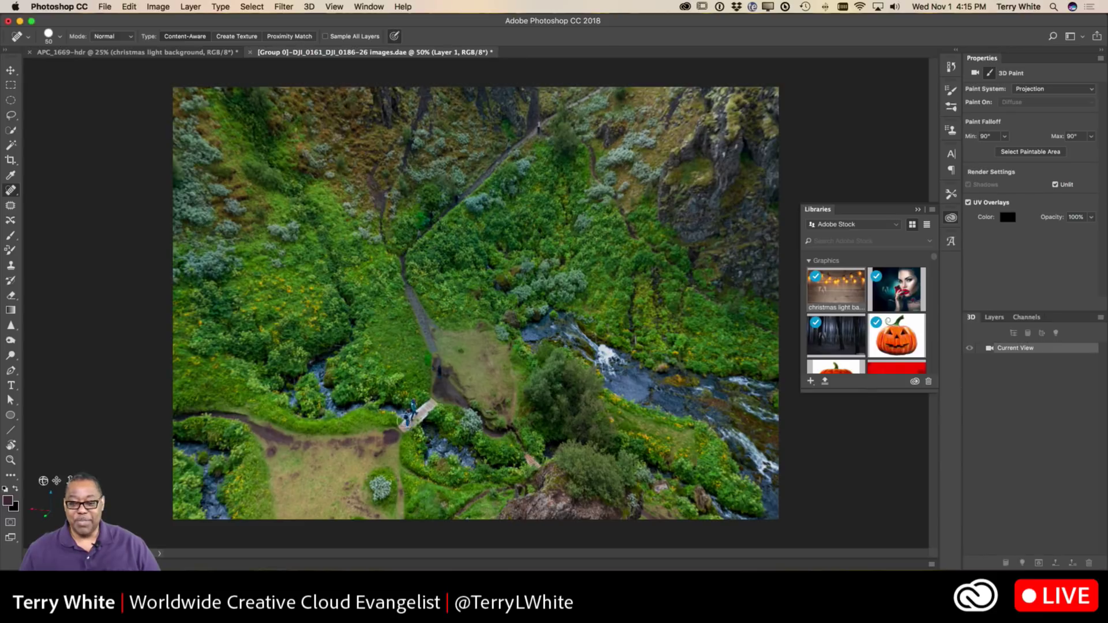
{"action": "key", "text": "v"}
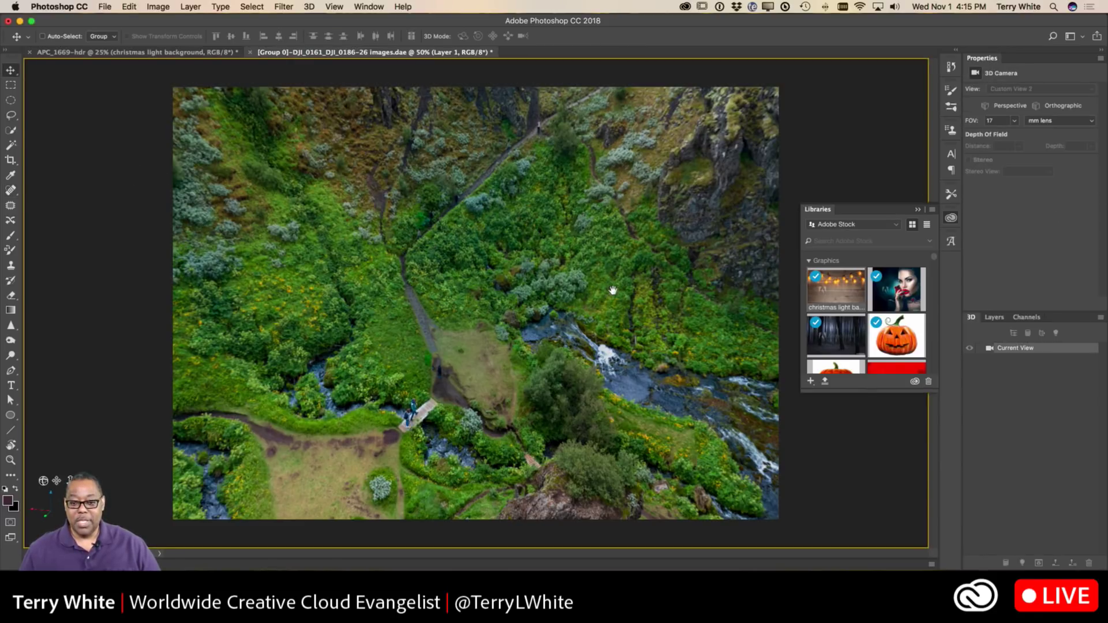
{"action": "left_click_drag", "start_coordinate": [613, 290], "coordinate": [782, 324]}
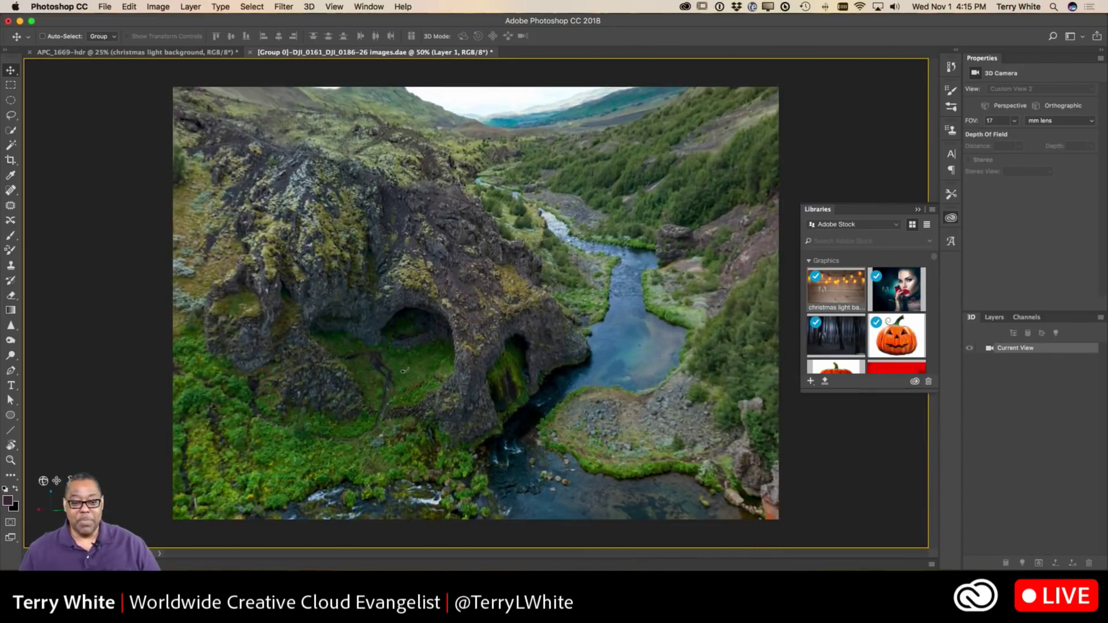
Switch to the personal library, show all 73 remaining graphics, and place the TW Logo on the panorama.
{"action": "left_click", "coordinate": [854, 224]}
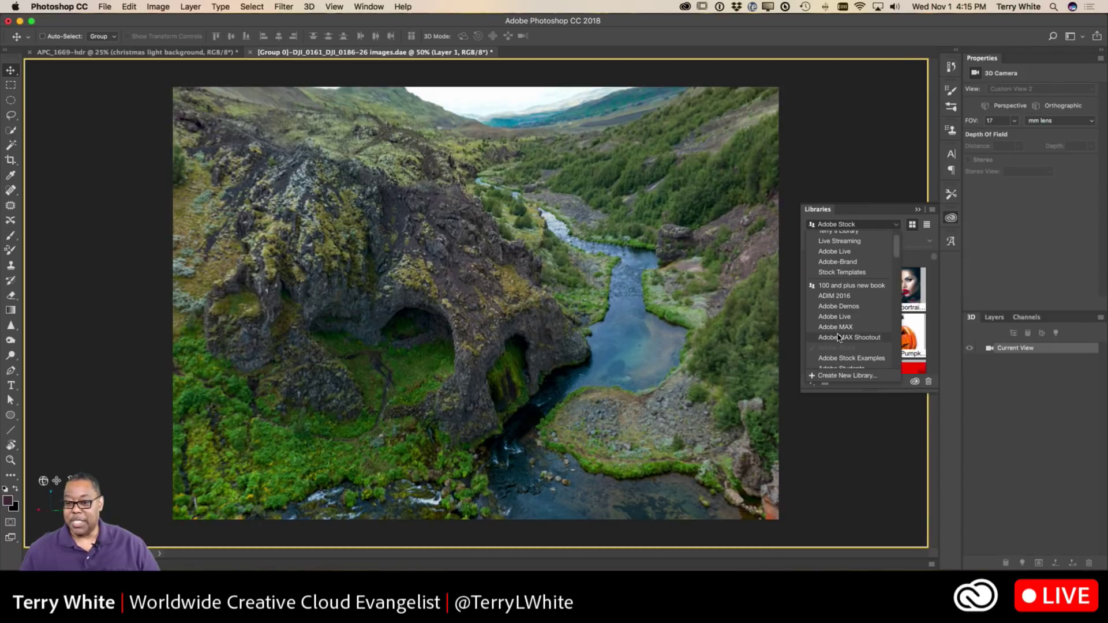
{"action": "left_click", "coordinate": [831, 247]}
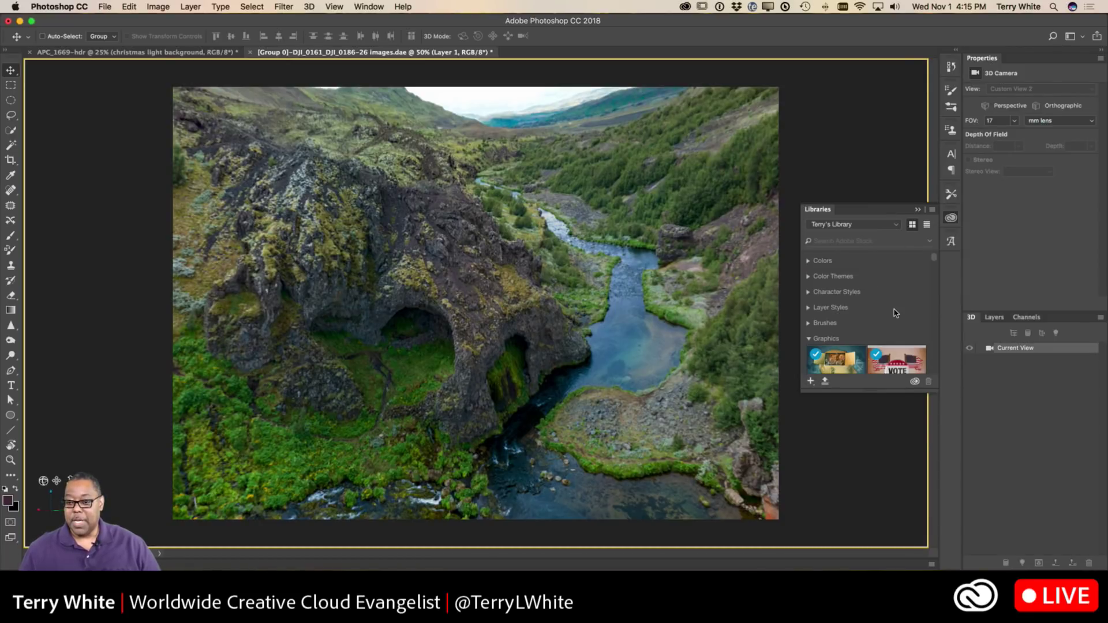
{"action": "scroll", "coordinate": [893, 315], "scroll_direction": "down", "scroll_amount": 5}
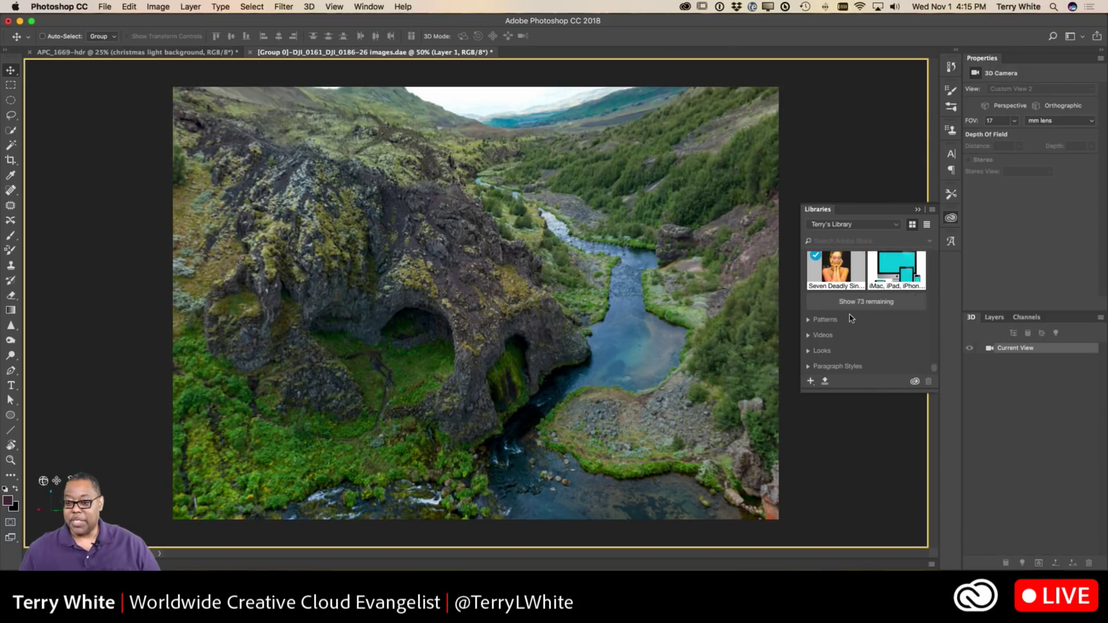
{"action": "left_click", "coordinate": [849, 302]}
{"action": "scroll", "coordinate": [840, 318], "scroll_direction": "down", "scroll_amount": 10}
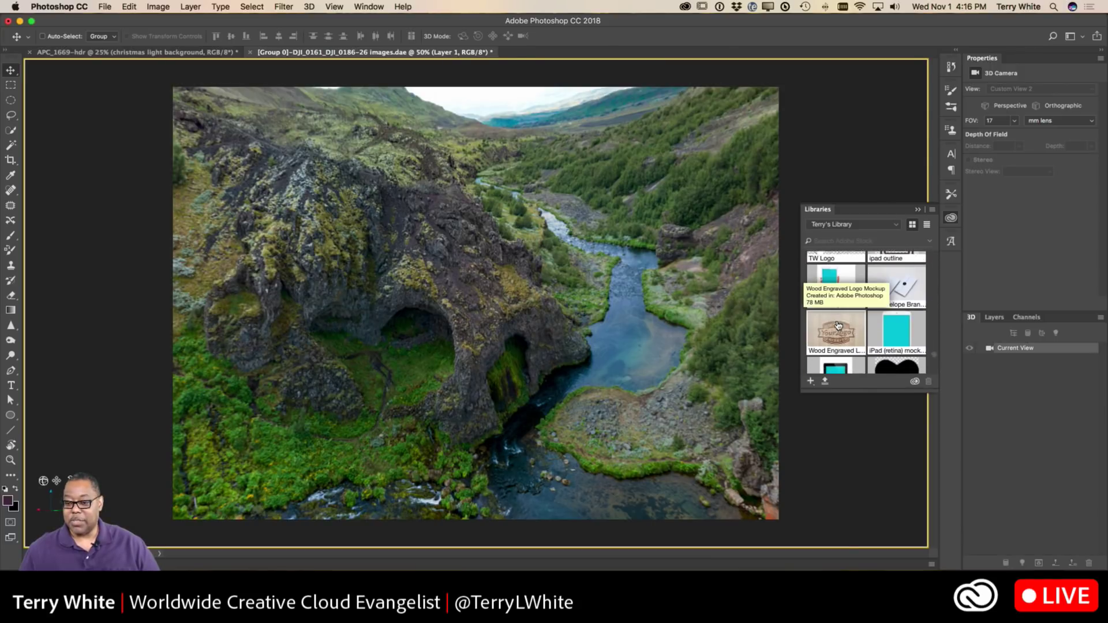
{"action": "scroll", "coordinate": [838, 325], "scroll_direction": "down", "scroll_amount": 5}
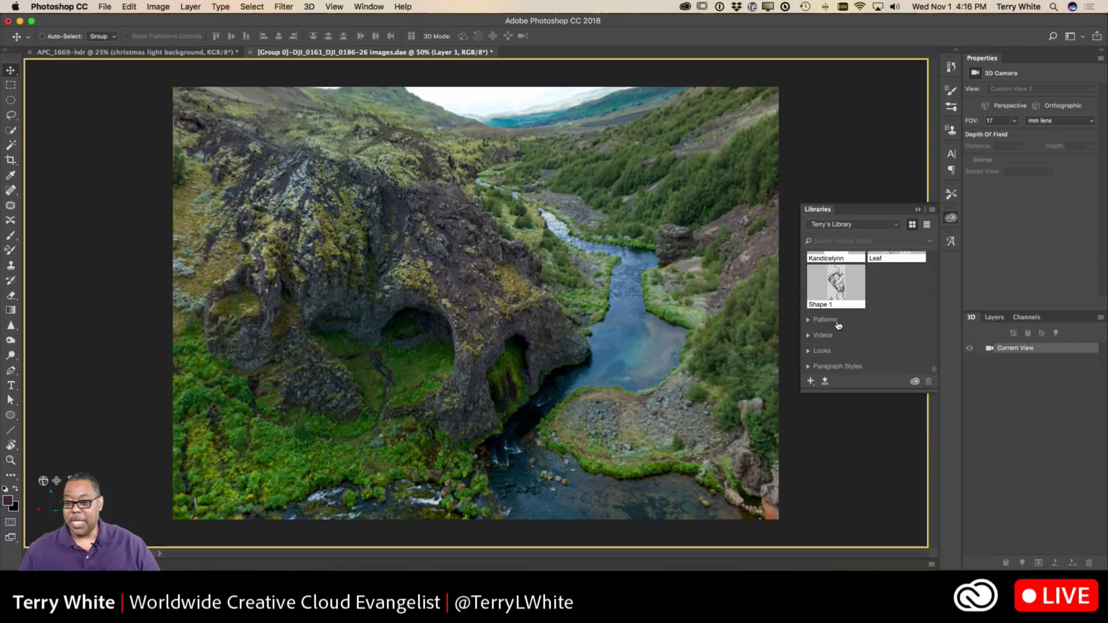
{"action": "scroll", "coordinate": [838, 325], "scroll_direction": "up", "scroll_amount": 10}
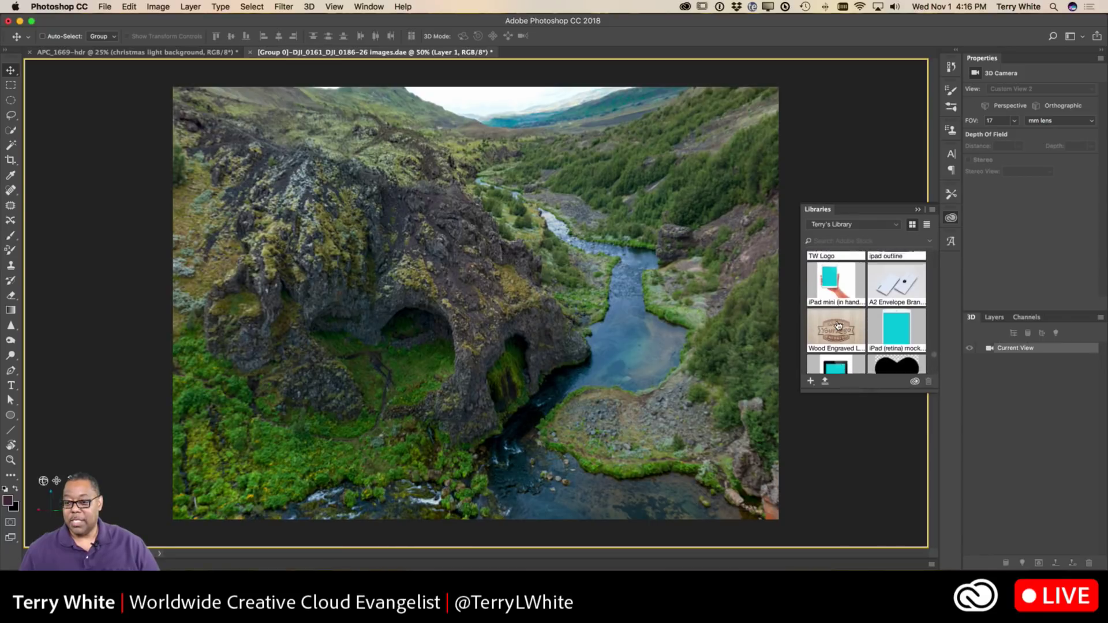
{"action": "scroll", "coordinate": [838, 325], "scroll_direction": "up", "scroll_amount": 1}
{"action": "left_click_drag", "start_coordinate": [840, 306], "coordinate": [485, 347]}
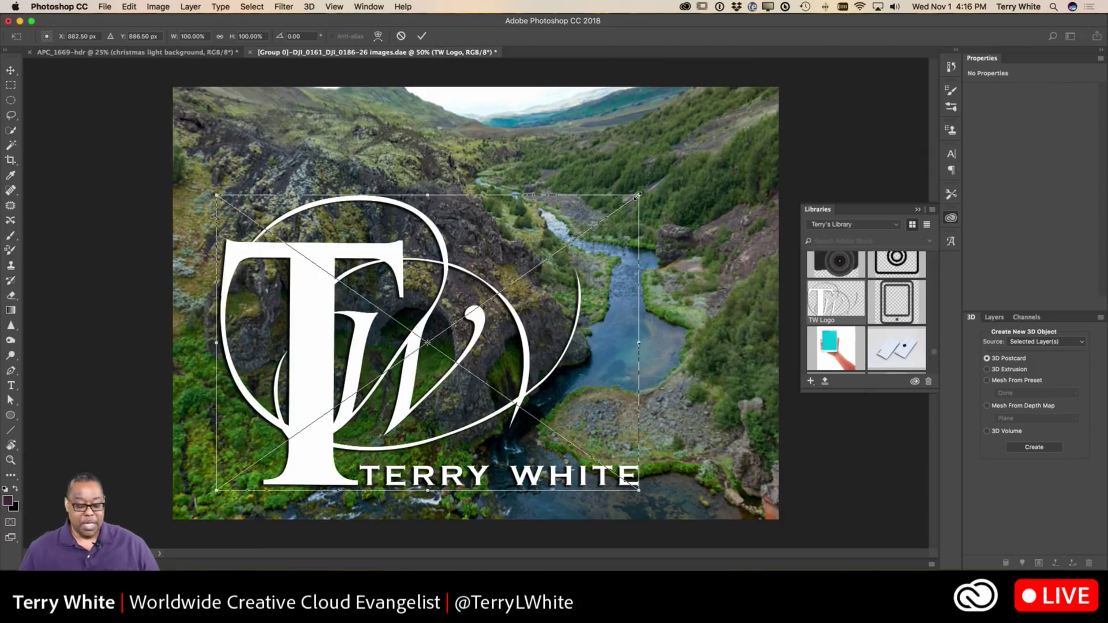
Shrink the TW Logo to about 15%, commit it inside the cave opening, and reselect the 3D layer.
{"action": "left_click_drag", "start_coordinate": [638, 195], "coordinate": [278, 449]}
{"action": "left_click_drag", "start_coordinate": [228, 483], "coordinate": [408, 350]}
{"action": "key", "text": "Return"}
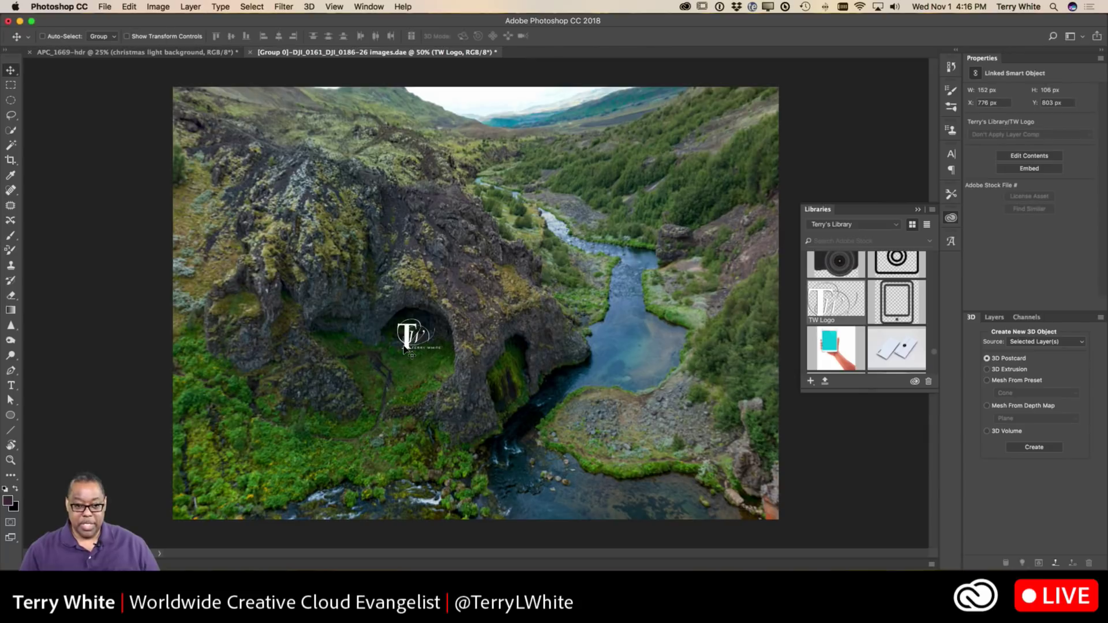
{"action": "key", "text": "super"}
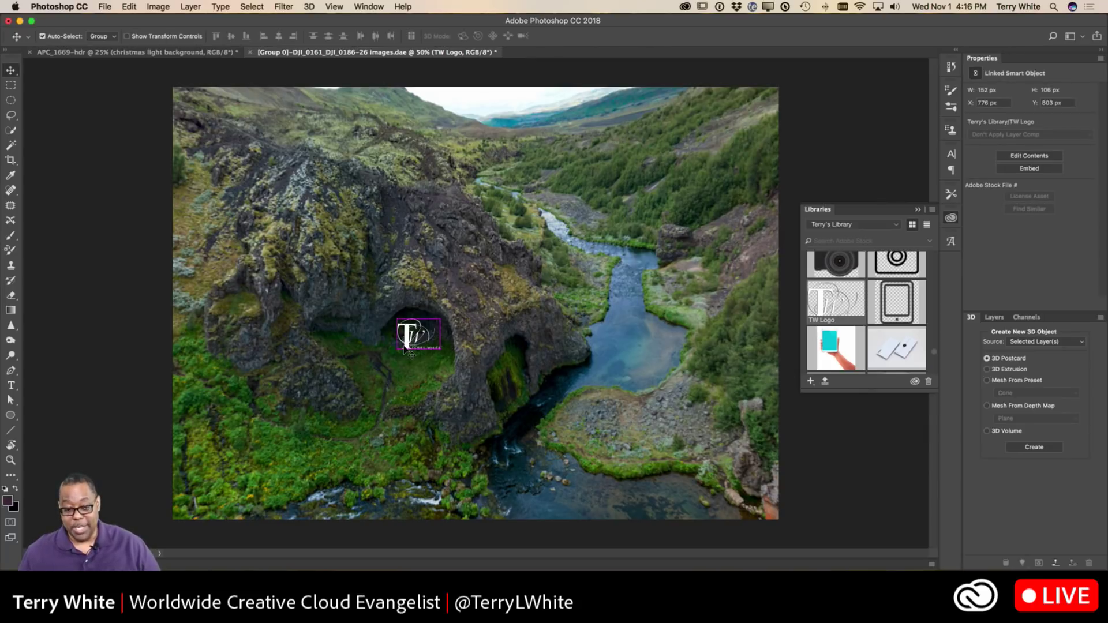
{"action": "left_click", "coordinate": [410, 351], "text": "super"}
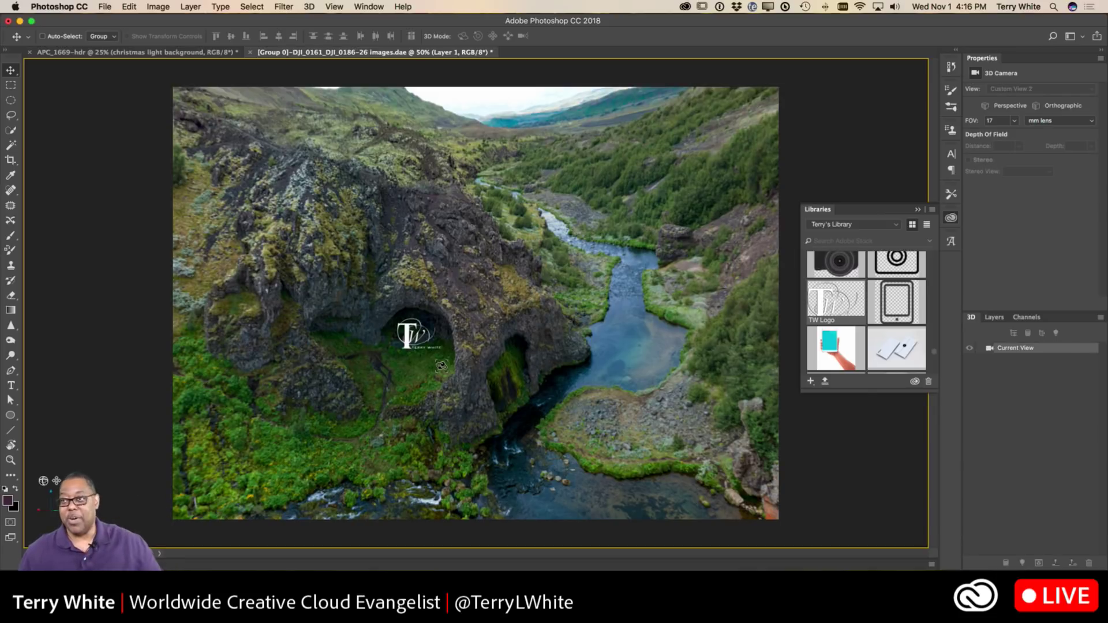
Orbit the branded panorama over the sky and valley, then show the 3D > Spherical Panorama submenu.
{"action": "left_click_drag", "start_coordinate": [541, 366], "coordinate": [234, 364]}
{"action": "left_click_drag", "start_coordinate": [441, 370], "coordinate": [393, 372]}
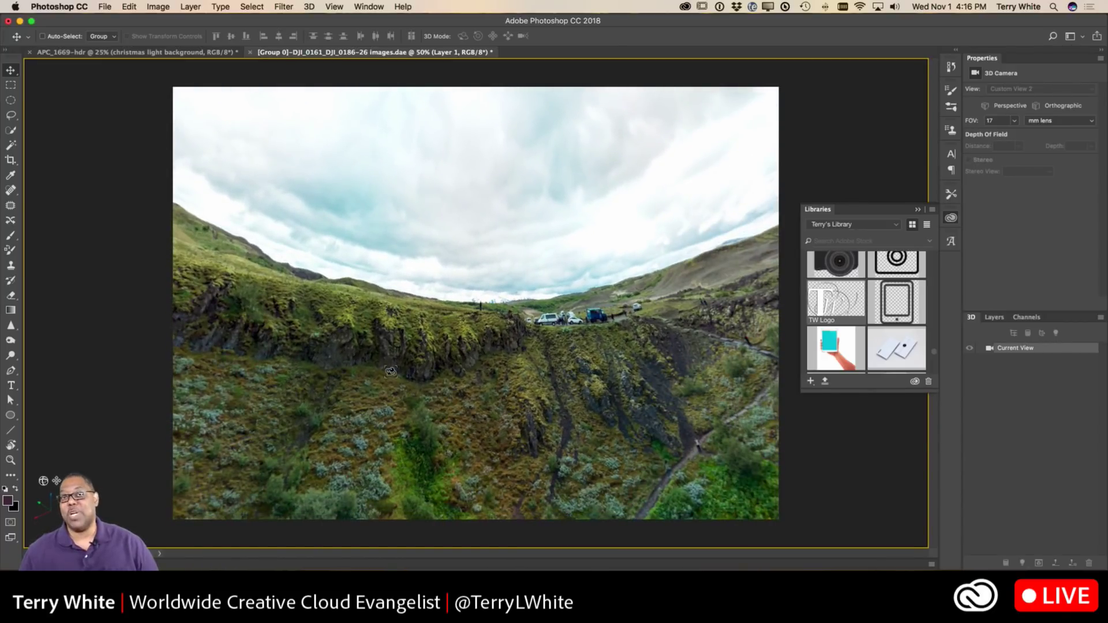
{"action": "left_click_drag", "start_coordinate": [442, 385], "coordinate": [439, 354]}
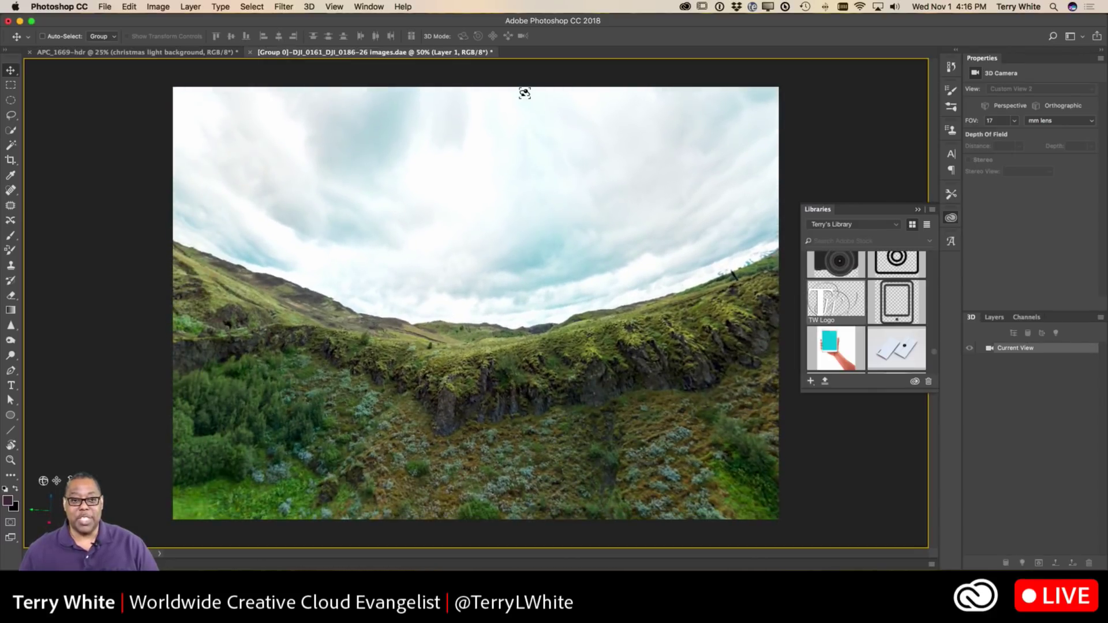
{"action": "left_click", "coordinate": [369, 7]}
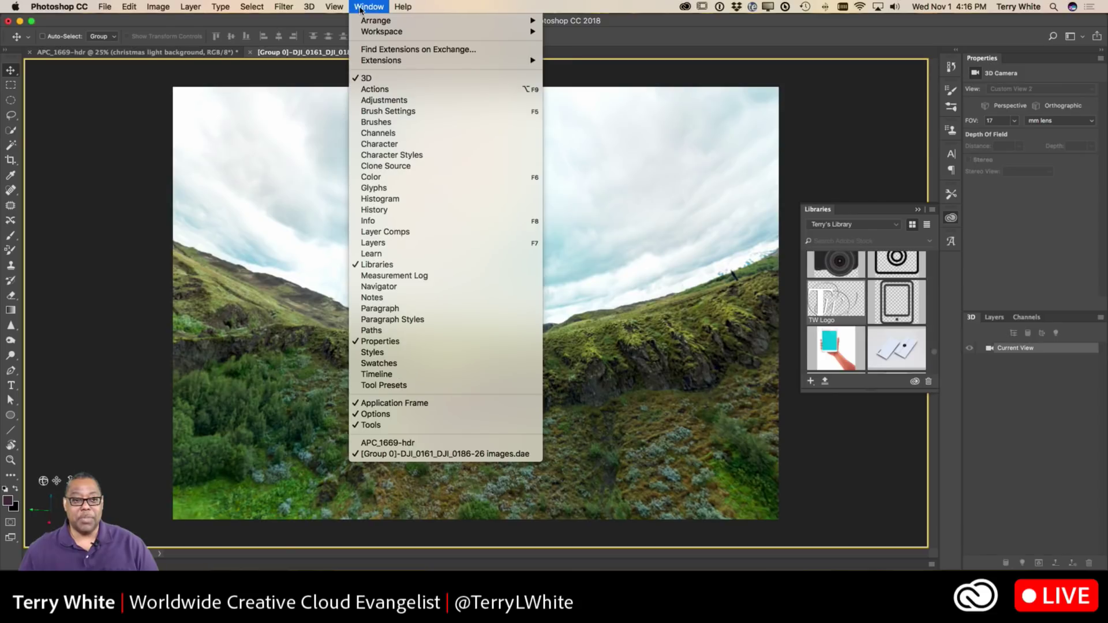
{"action": "mouse_move", "coordinate": [300, 7]}
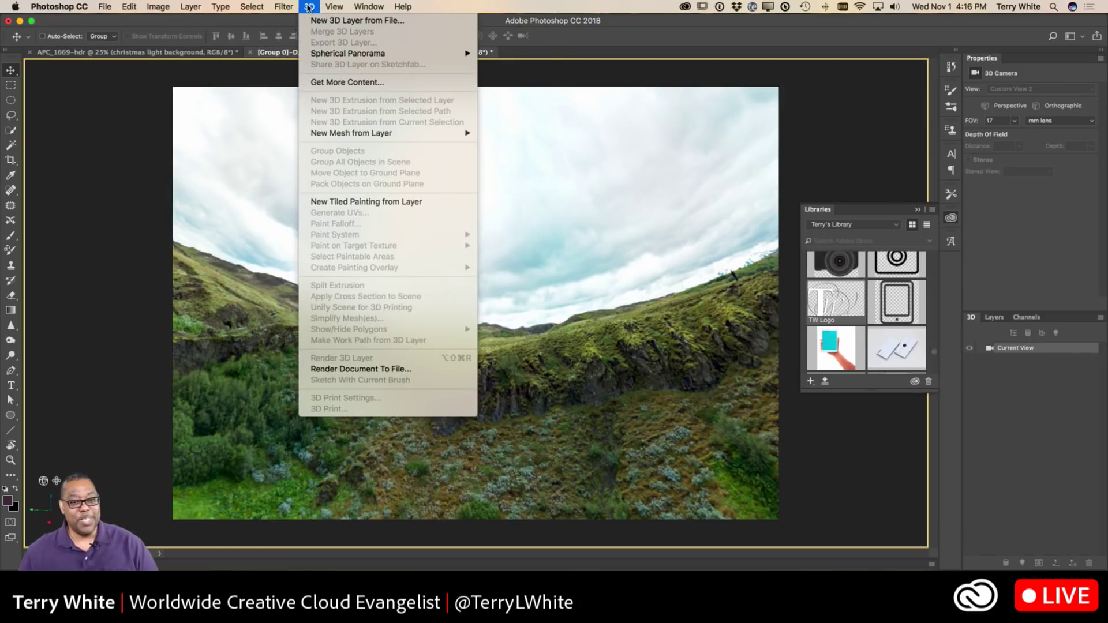
Start the Export Panorama command, then cancel its Save As dialog.
{"action": "mouse_move", "coordinate": [327, 55]}
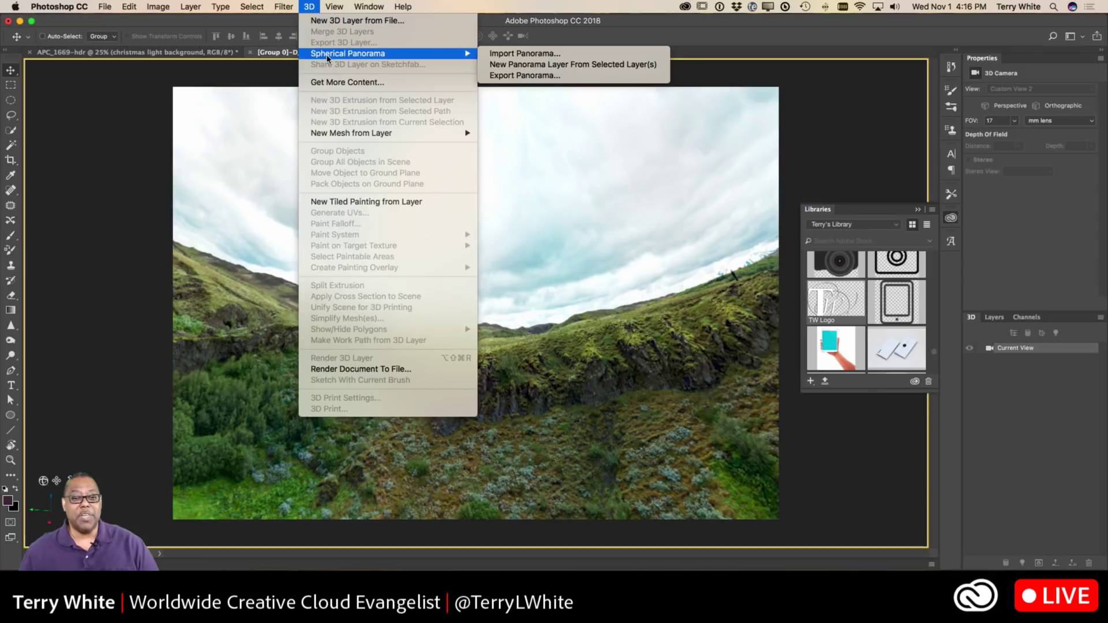
{"action": "left_click", "coordinate": [584, 79]}
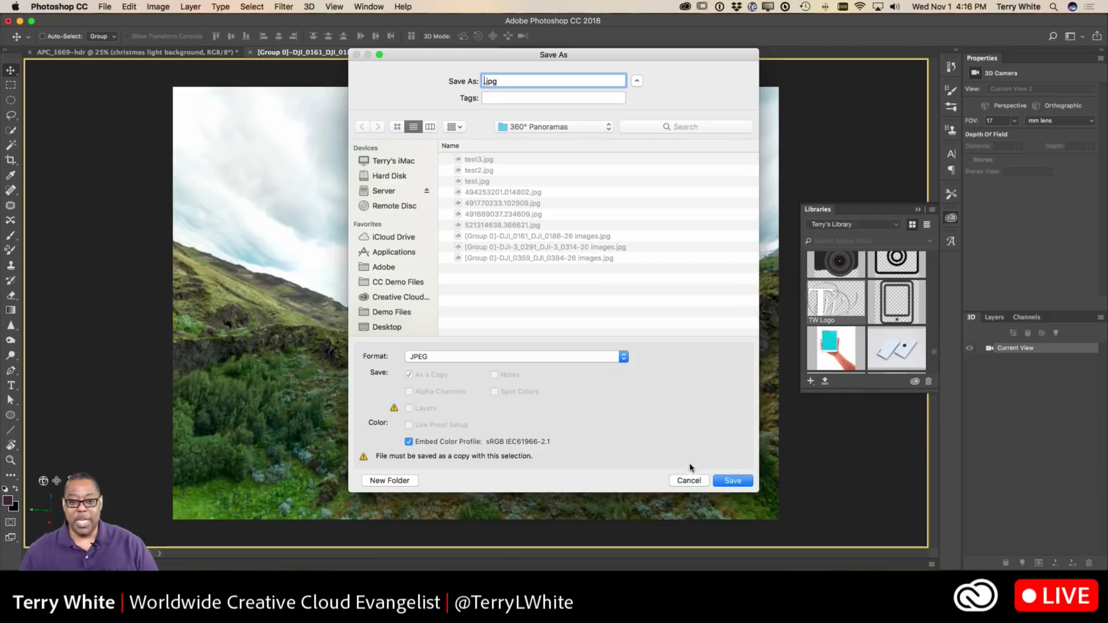
{"action": "left_click", "coordinate": [690, 480]}
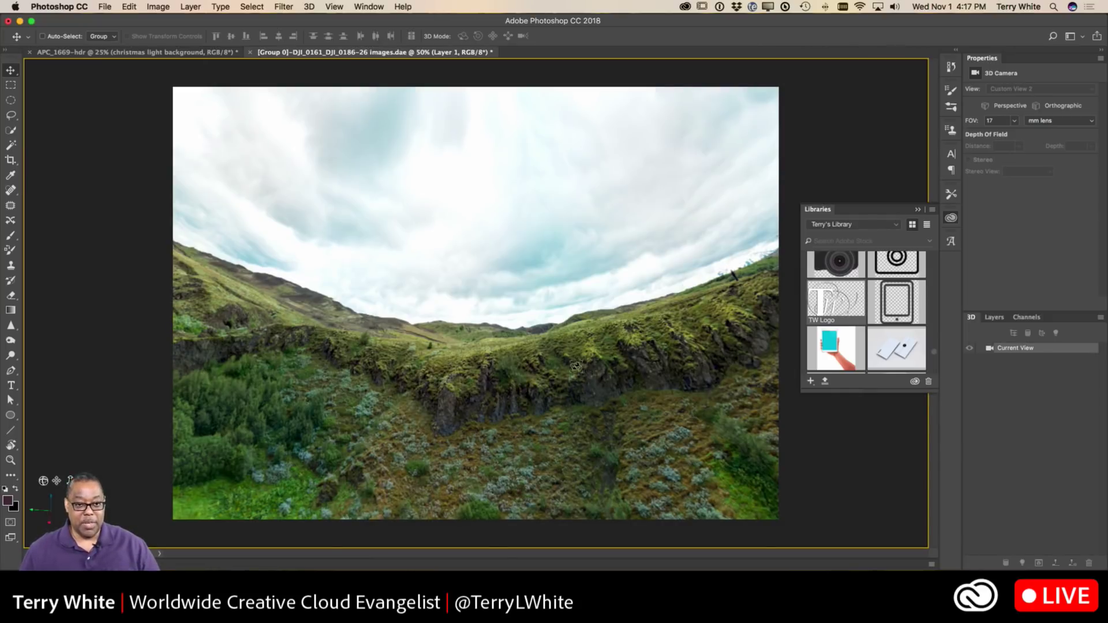
Choose 3D > Spherical Panorama > Import Panorama to bring up the file picker.
{"action": "left_click", "coordinate": [309, 6]}
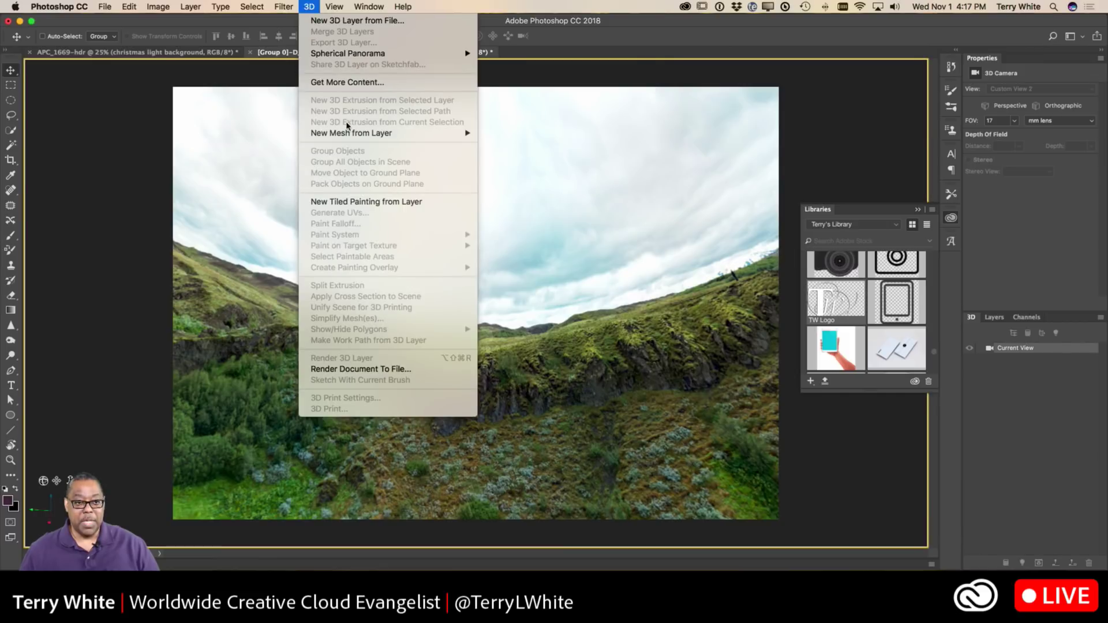
{"action": "mouse_move", "coordinate": [346, 53]}
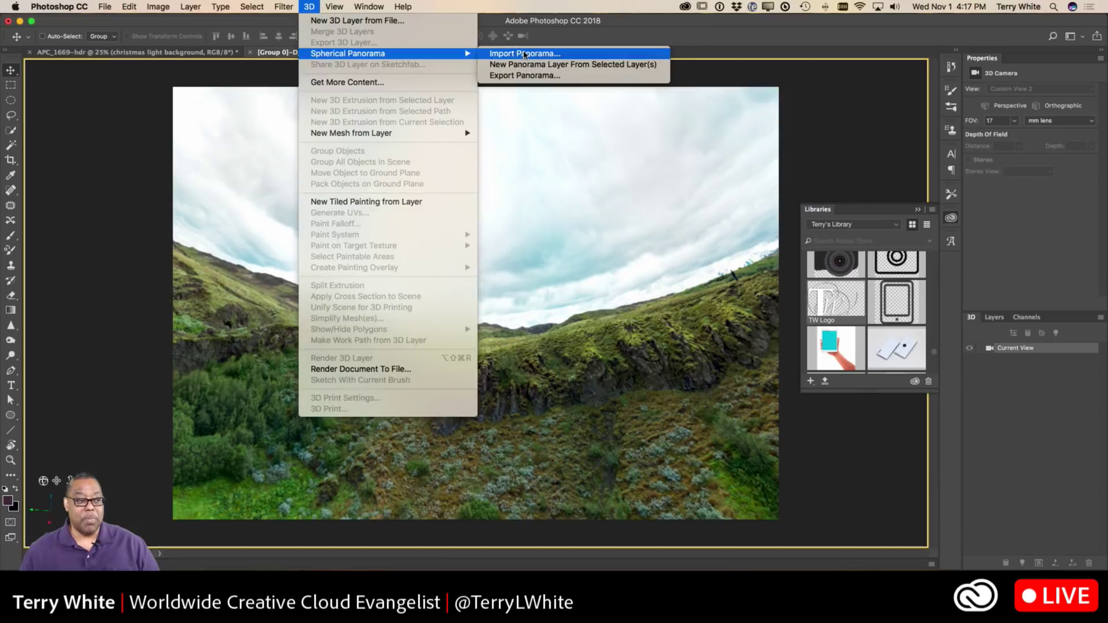
{"action": "left_click", "coordinate": [524, 55]}
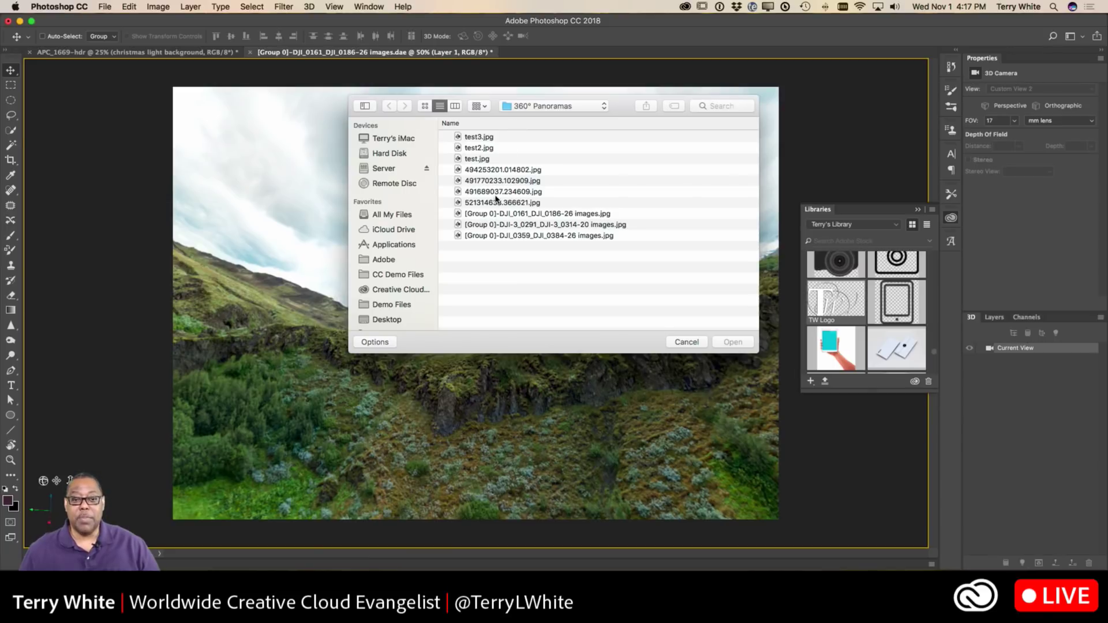
Preview the candidate panoramas in the 360° Panoramas folder, settling on 491689037.234609.jpg.
{"action": "left_click", "coordinate": [497, 170]}
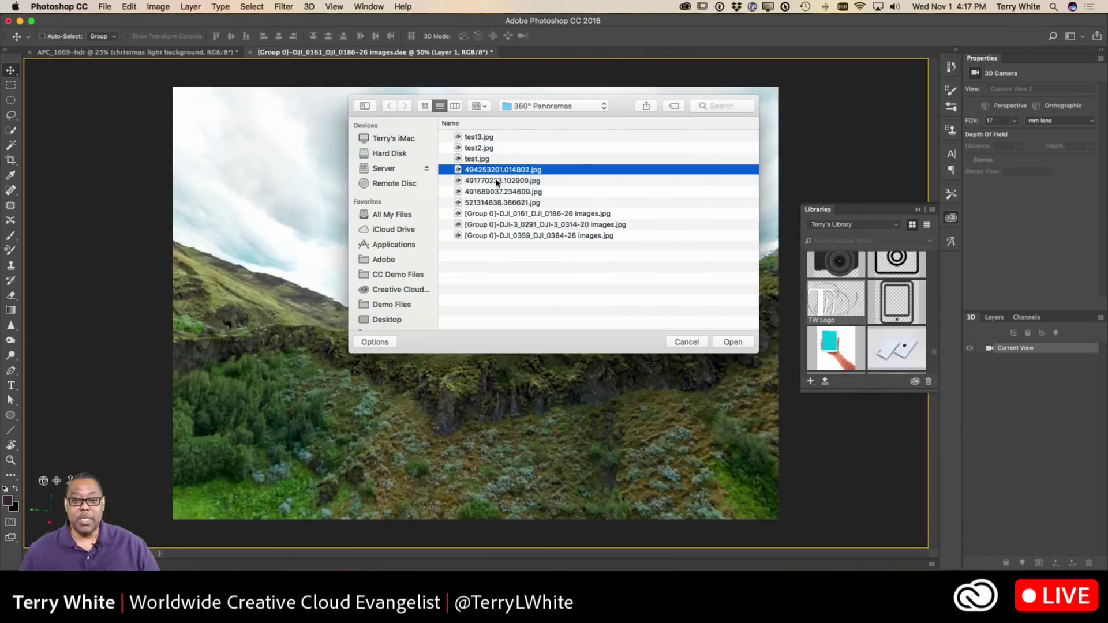
{"action": "left_click", "coordinate": [496, 181]}
{"action": "left_click", "coordinate": [494, 203]}
{"action": "key", "text": "space"}
{"action": "key", "text": "space"}
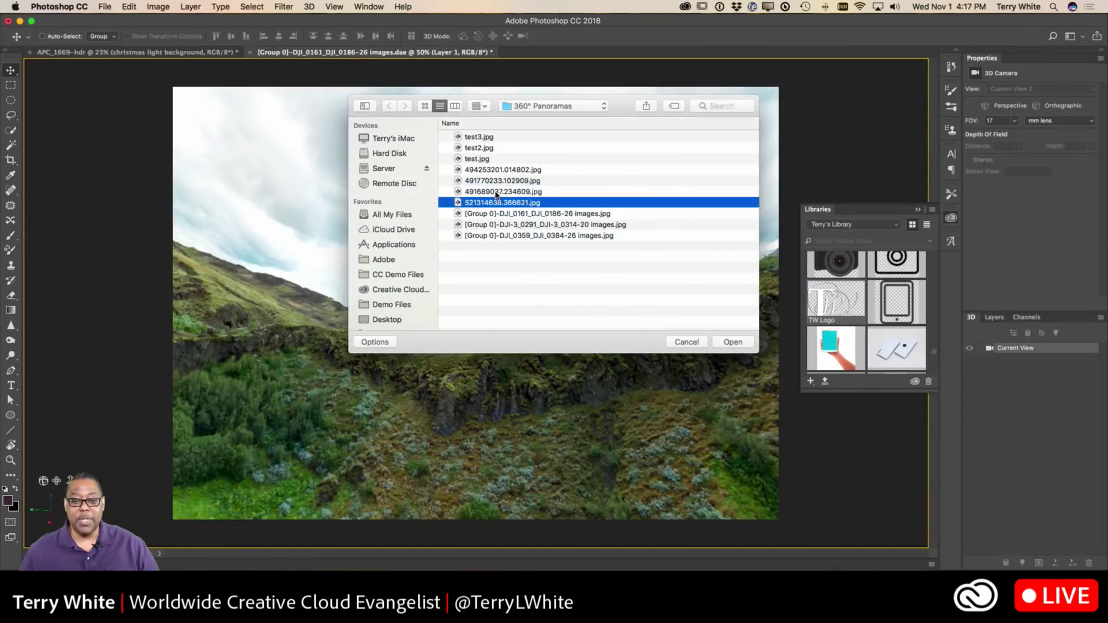
{"action": "left_click", "coordinate": [496, 191]}
{"action": "key", "text": "space"}
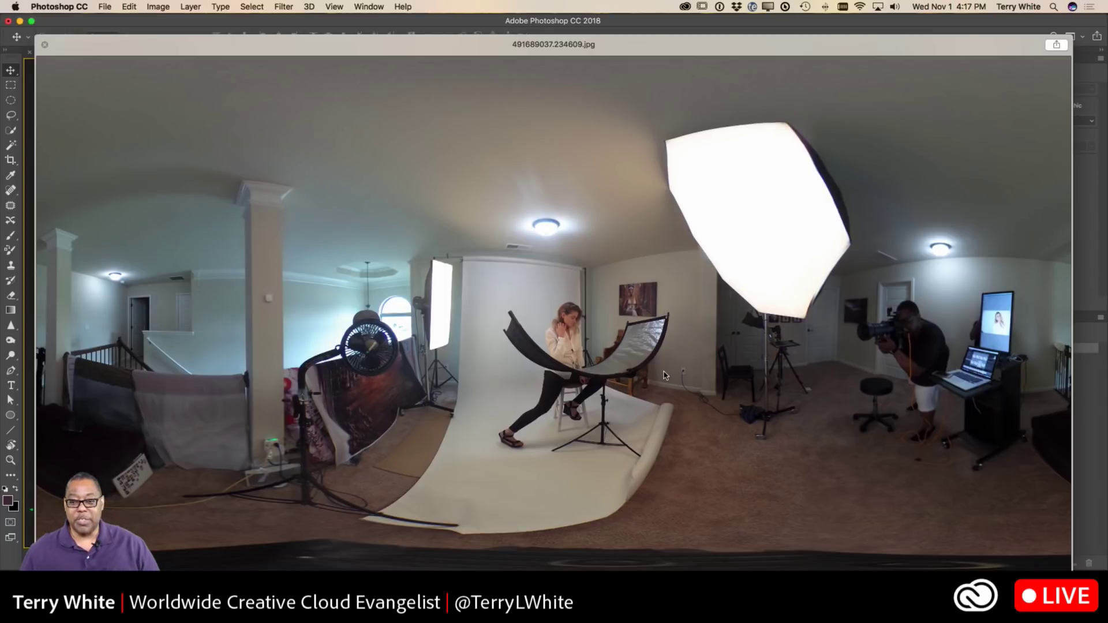
{"action": "key", "text": "space"}
Open 491689037.234609.jpg as a new spherical panorama document and tilt the view upward.
{"action": "left_click", "coordinate": [730, 342]}
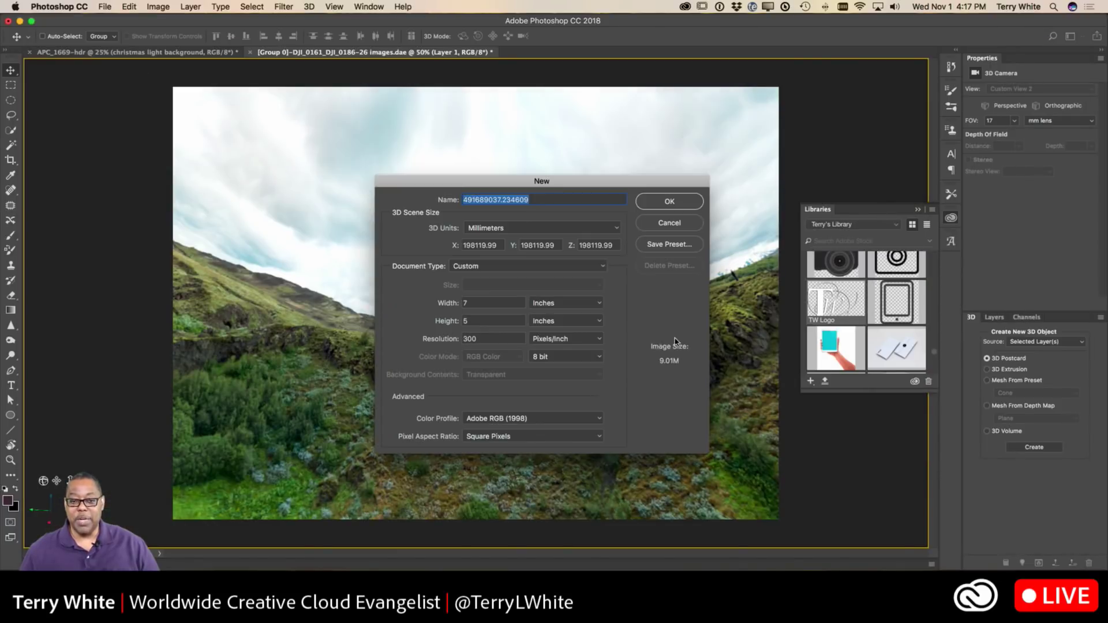
{"action": "left_click", "coordinate": [669, 201]}
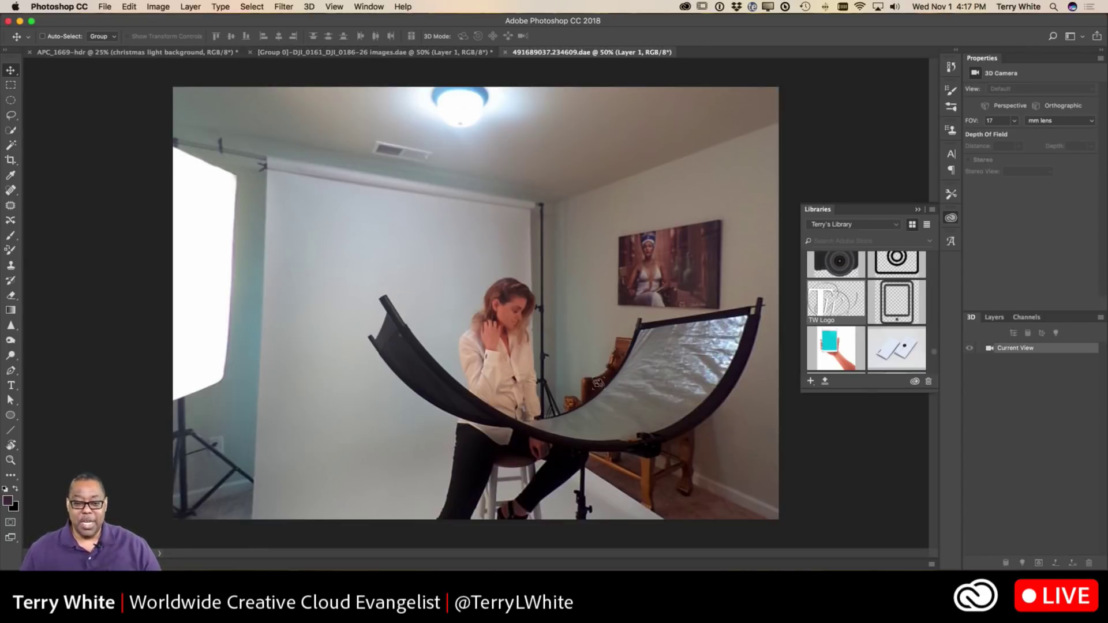
{"action": "left_click_drag", "start_coordinate": [618, 395], "coordinate": [850, 384]}
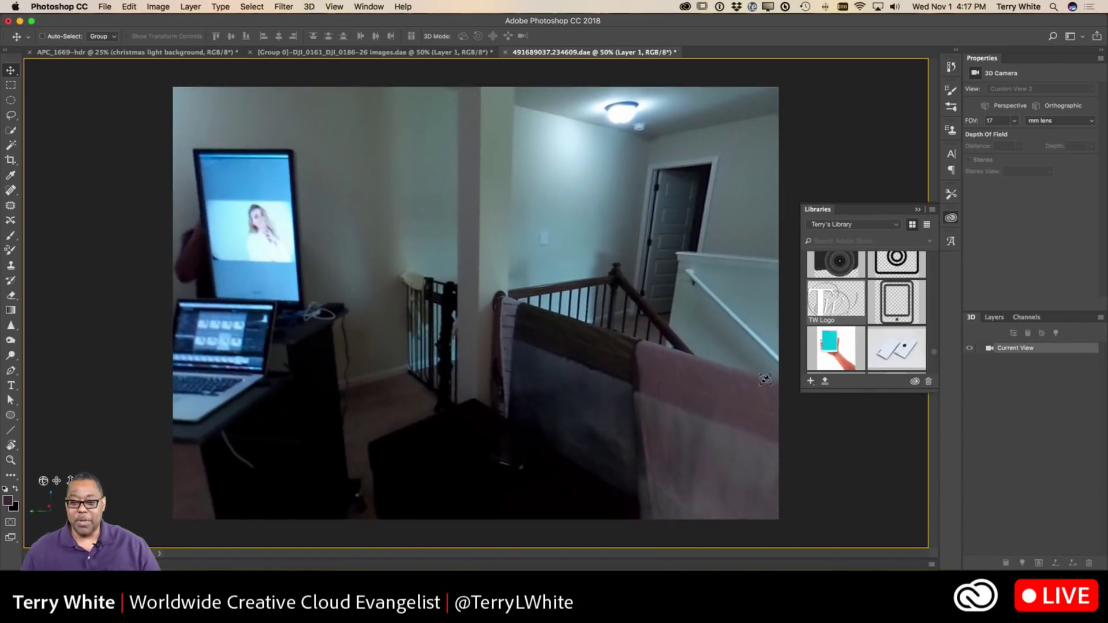
Place the TW Logo from Libraries on the pillar, scaled to about a fifth, and merge it down.
{"action": "left_click_drag", "start_coordinate": [662, 366], "coordinate": [965, 290]}
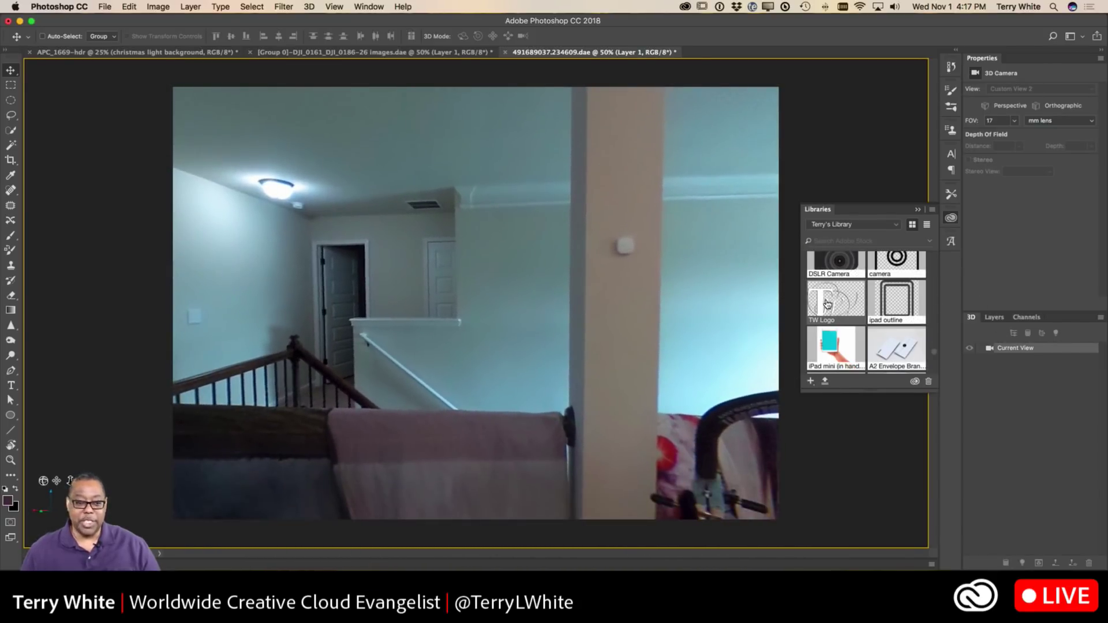
{"action": "left_click_drag", "start_coordinate": [828, 304], "coordinate": [633, 348]}
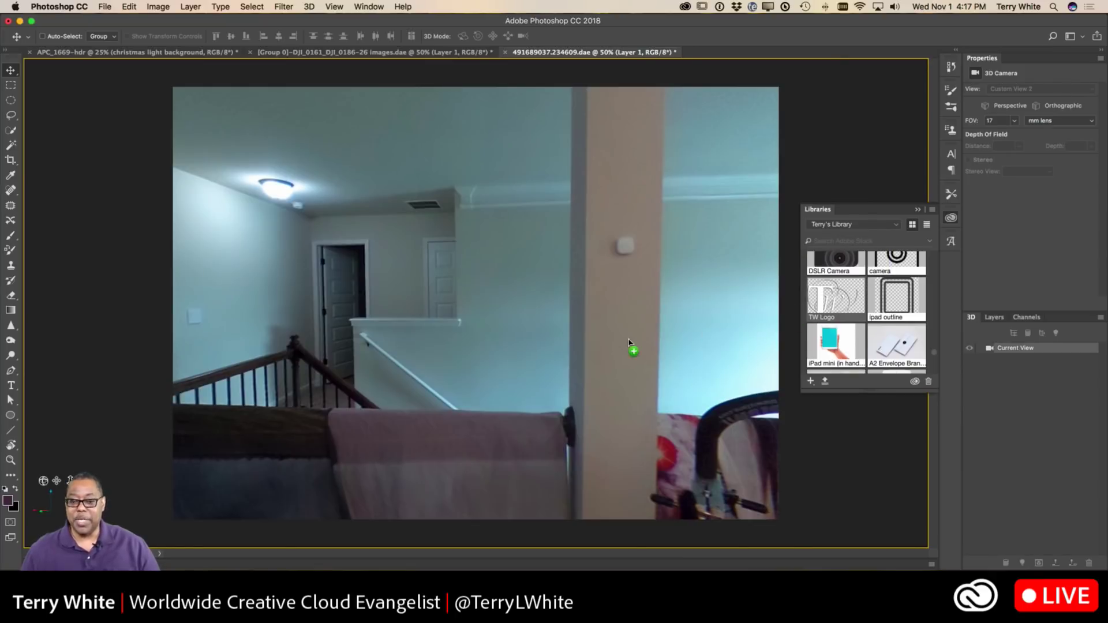
{"action": "left_click_drag", "start_coordinate": [410, 193], "coordinate": [750, 431]}
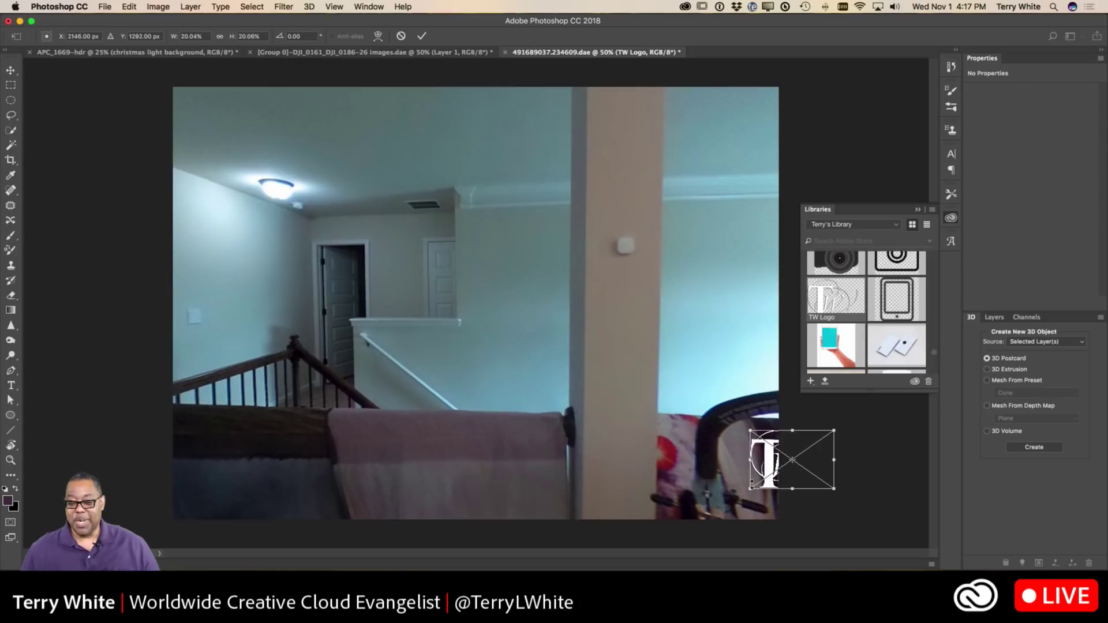
{"action": "left_click_drag", "start_coordinate": [773, 483], "coordinate": [611, 367]}
{"action": "left_click_drag", "start_coordinate": [679, 374], "coordinate": [657, 360]}
{"action": "key", "text": "Return"}
{"action": "key", "text": "super+e"}
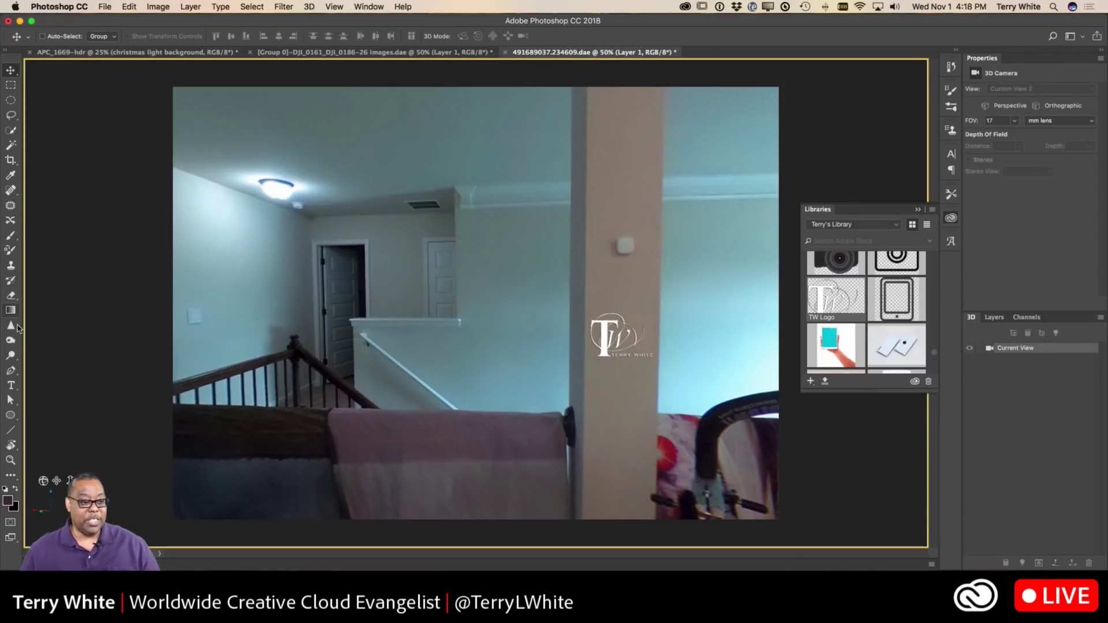
Spot-heal the left-wall fixture and spot, the small ceiling fixture and the pillar spot.
{"action": "left_click", "coordinate": [11, 190]}
{"action": "left_click_drag", "start_coordinate": [623, 246], "coordinate": [614, 252]}
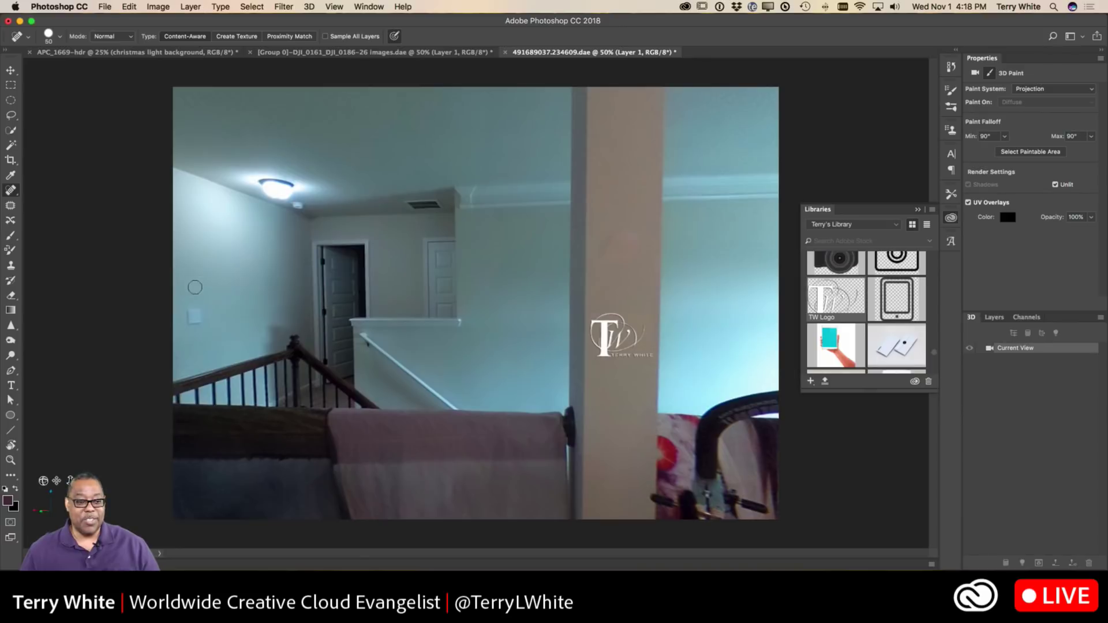
{"action": "left_click", "coordinate": [196, 316]}
{"action": "left_click", "coordinate": [299, 208]}
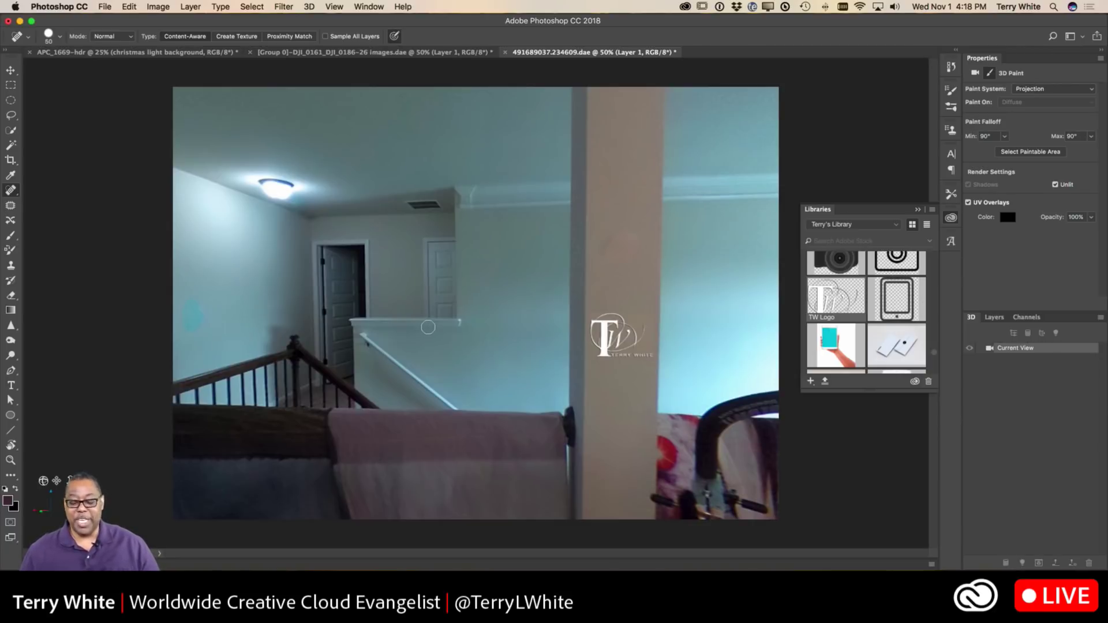
{"action": "mouse_move", "coordinate": [637, 251]}
{"action": "left_mouse_down"}
{"action": "mouse_move", "coordinate": [624, 242]}
{"action": "mouse_move", "coordinate": [614, 254]}
{"action": "mouse_move", "coordinate": [638, 243]}
{"action": "mouse_move", "coordinate": [629, 236]}
{"action": "mouse_move", "coordinate": [616, 266]}
{"action": "left_mouse_up"}
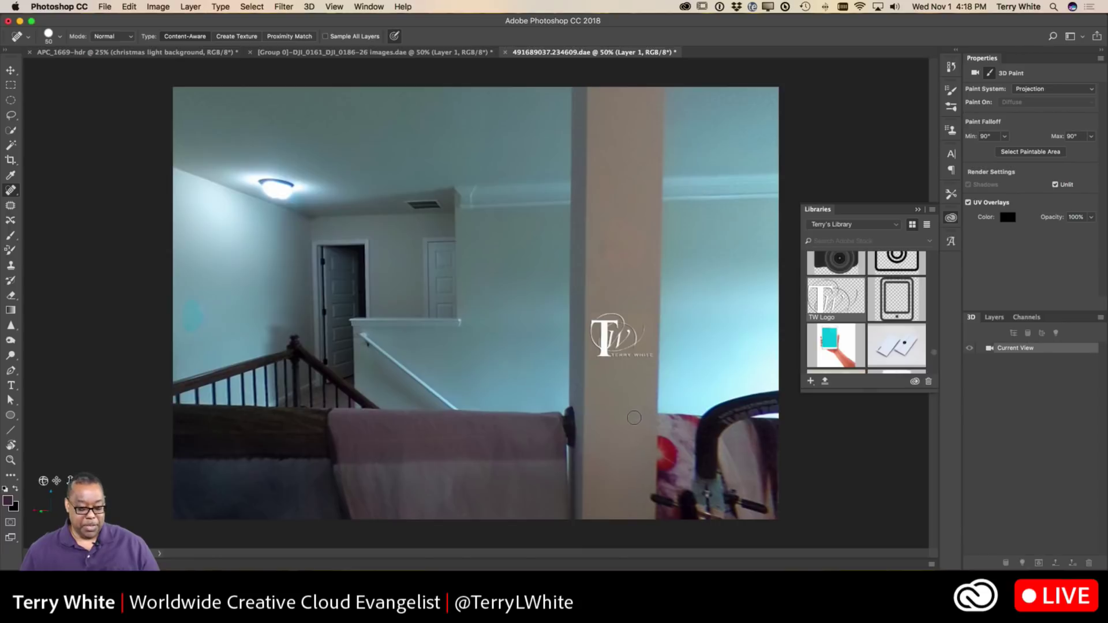
{"action": "left_click", "coordinate": [307, 7]}
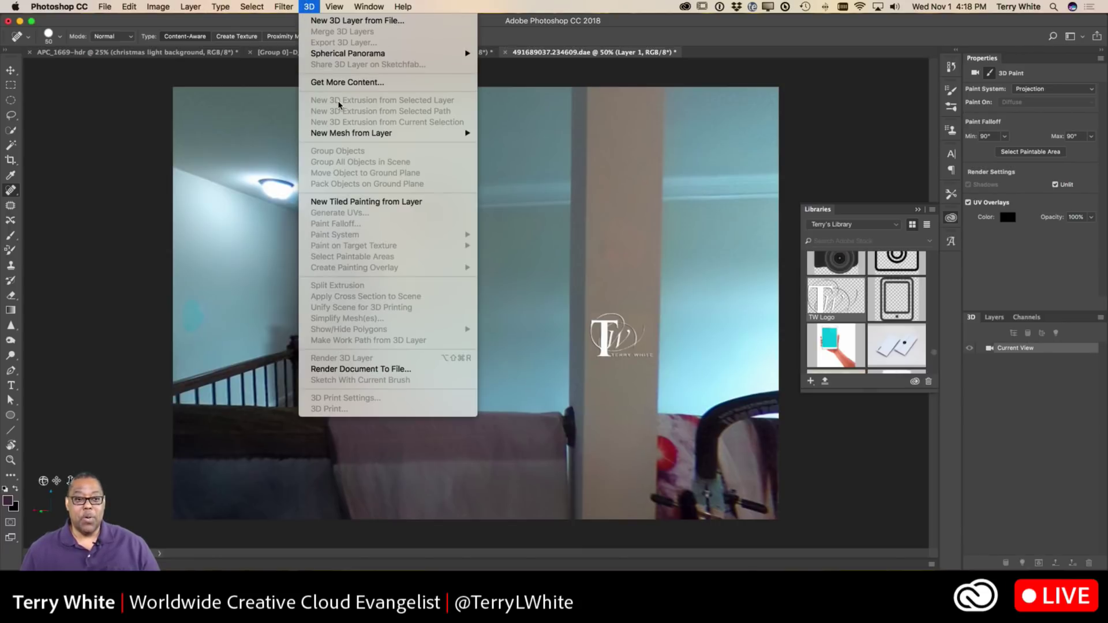
Export the spherical panorama as AdobeLive.jpg and switch over to Chrome.
{"action": "mouse_move", "coordinate": [349, 54]}
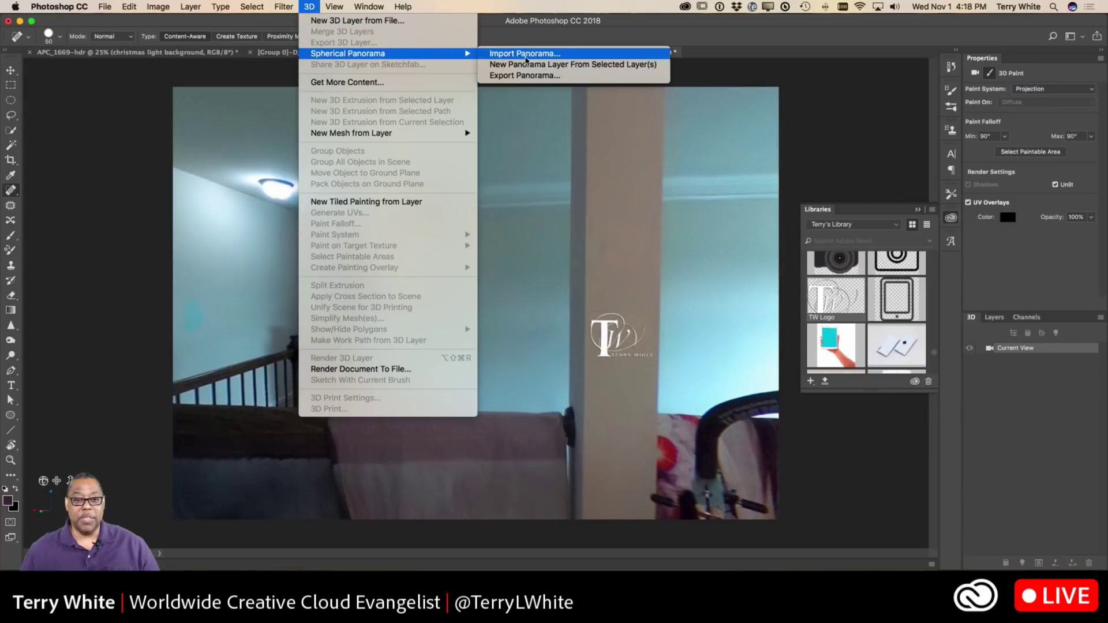
{"action": "left_click", "coordinate": [564, 77]}
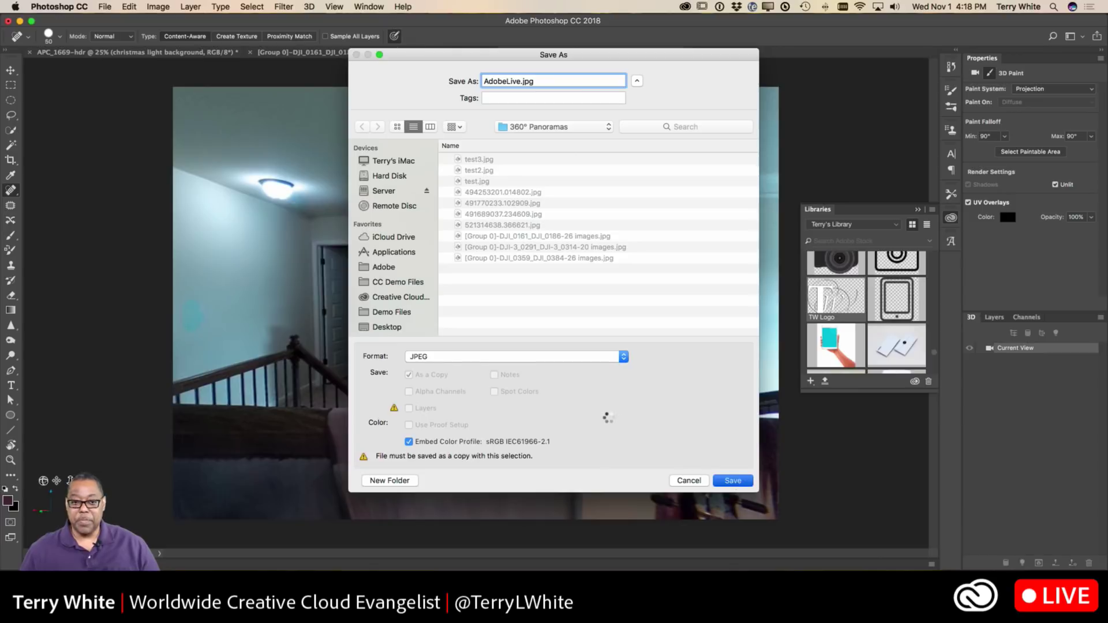
{"action": "key", "text": "super+Tab"}
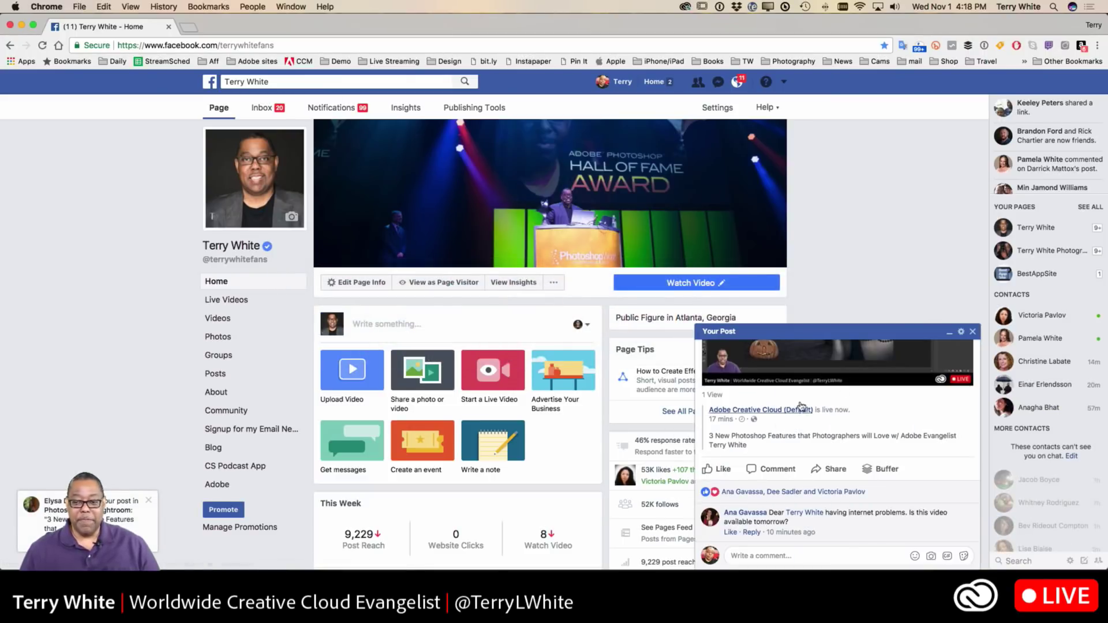
Dismiss the chat popup and write a Page post: "The resulting 360° photo from today's live stream.".
{"action": "left_click", "coordinate": [973, 332]}
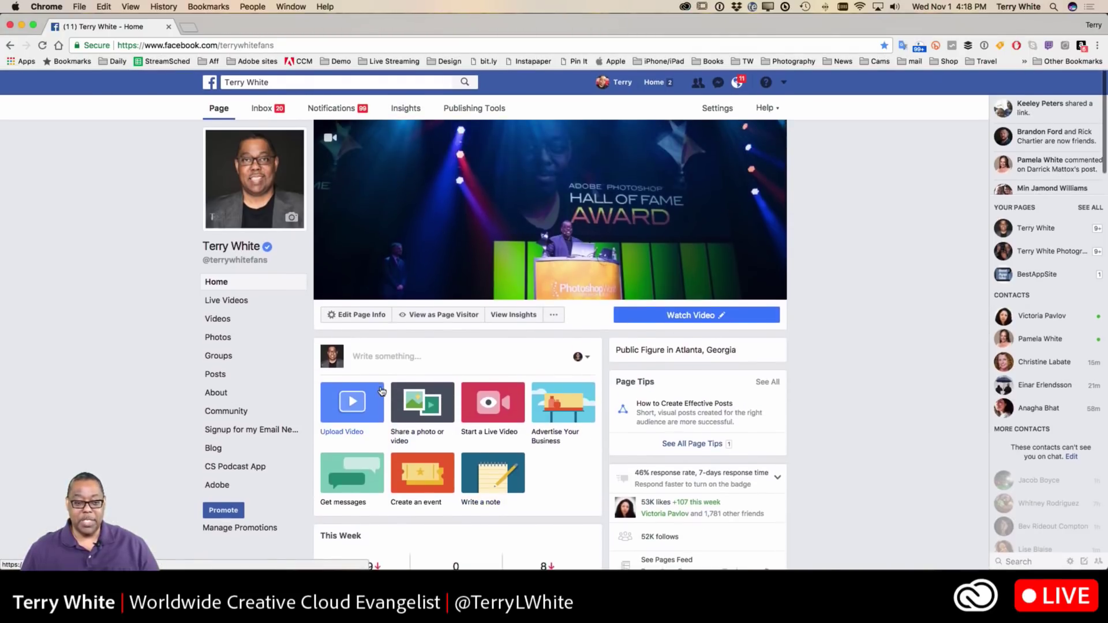
{"action": "left_click", "coordinate": [381, 358]}
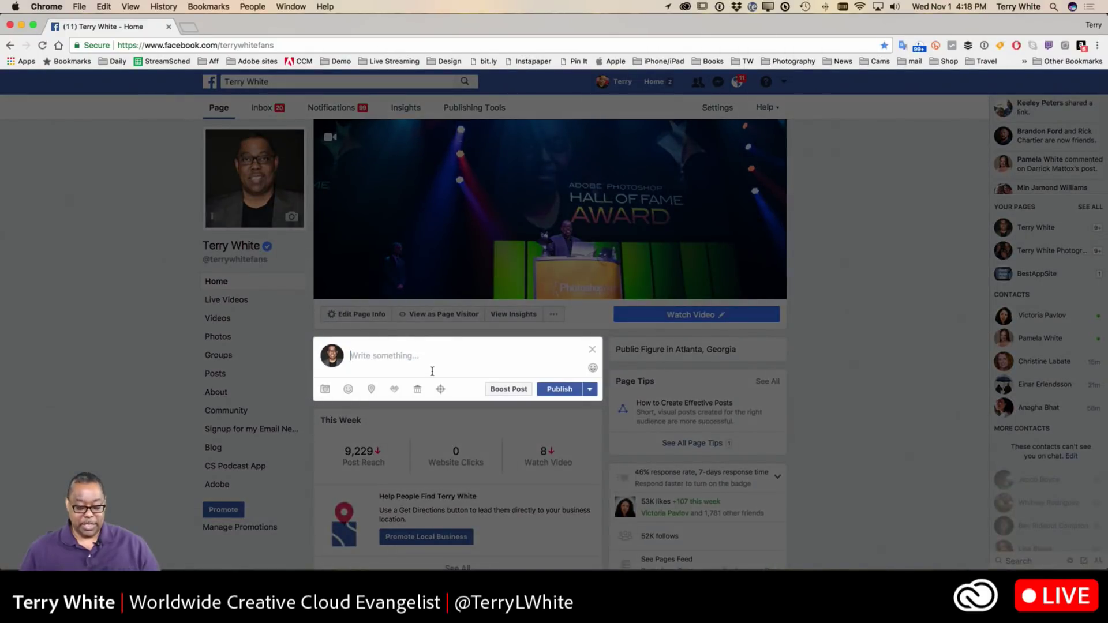
{"action": "type", "text": "The resulting 360° photo from t"}
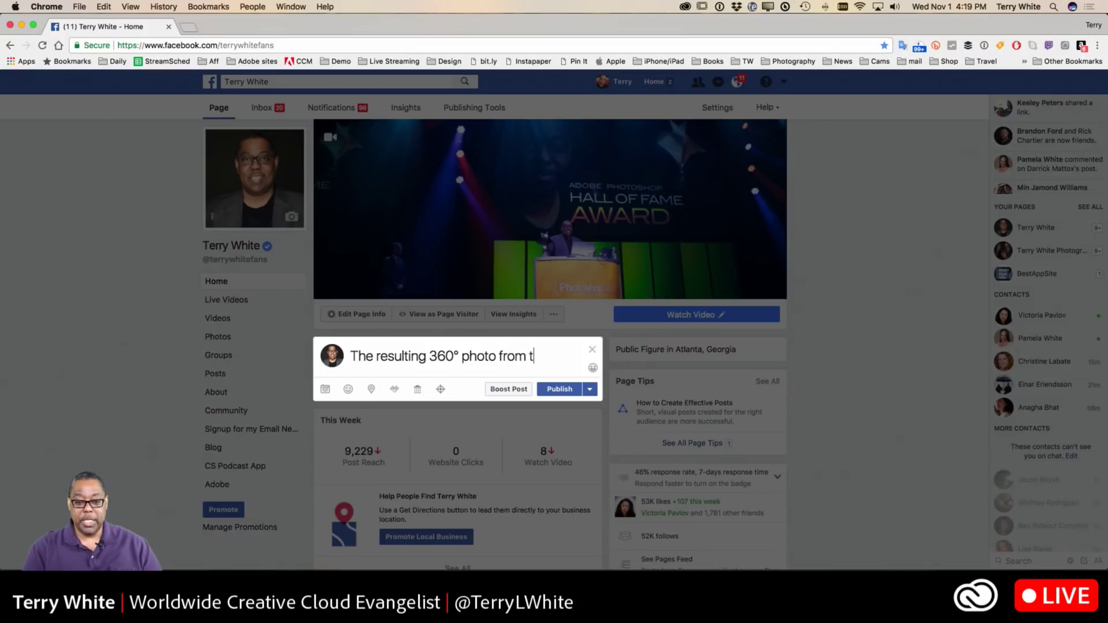
{"action": "type", "text": "live stream."}
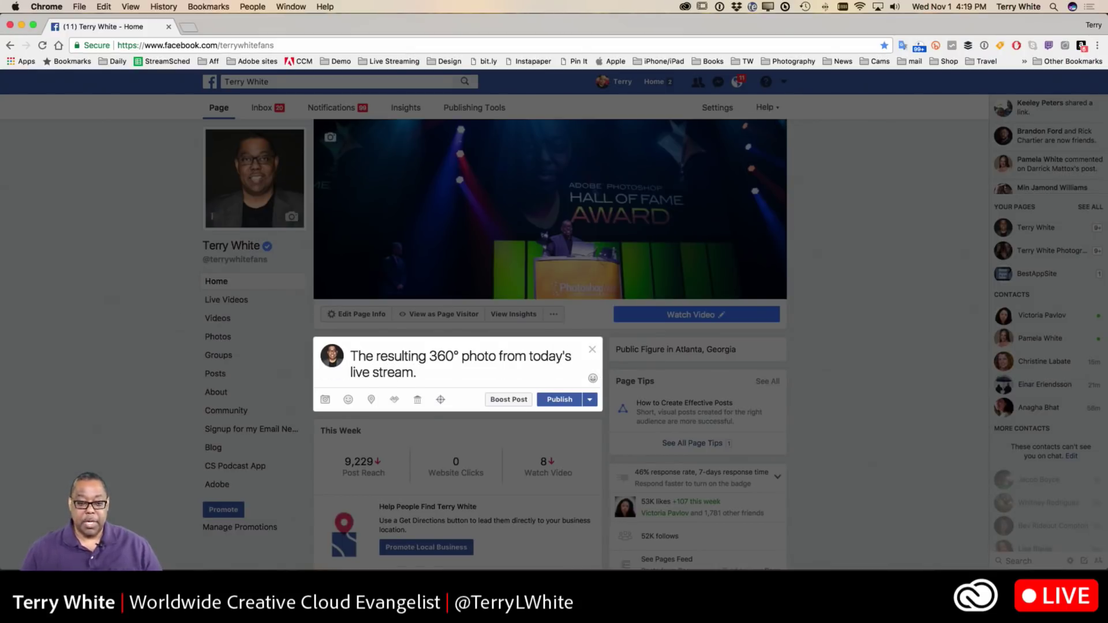
{"action": "left_click", "coordinate": [324, 400]}
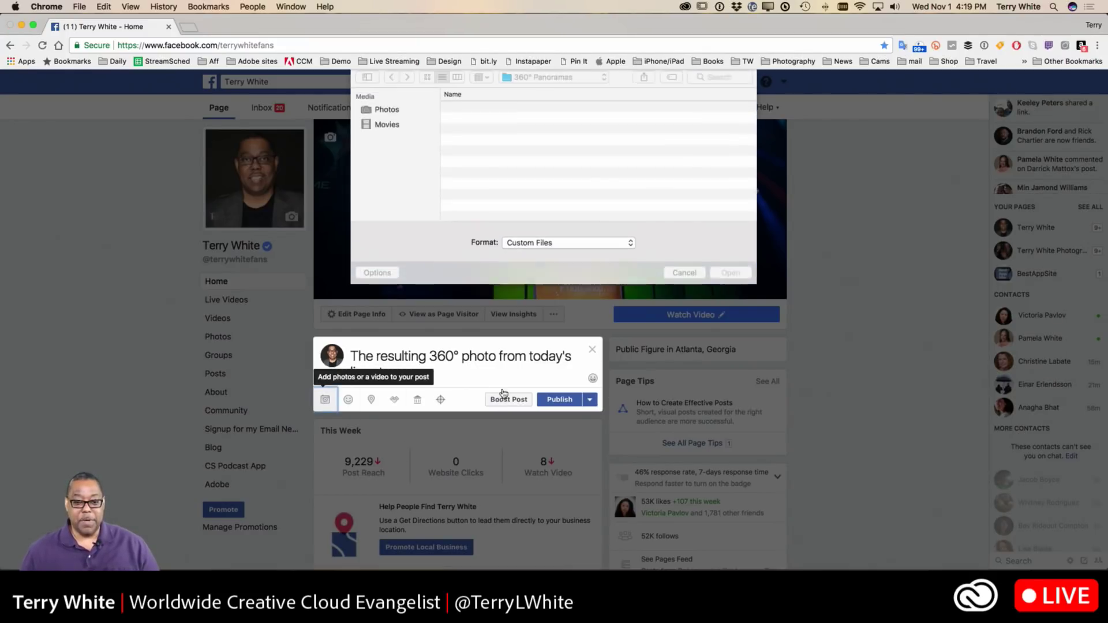
Attach AdobeLive.jpg, set its 360 starting view on the model and reflector, and publish.
{"action": "left_click", "coordinate": [490, 112]}
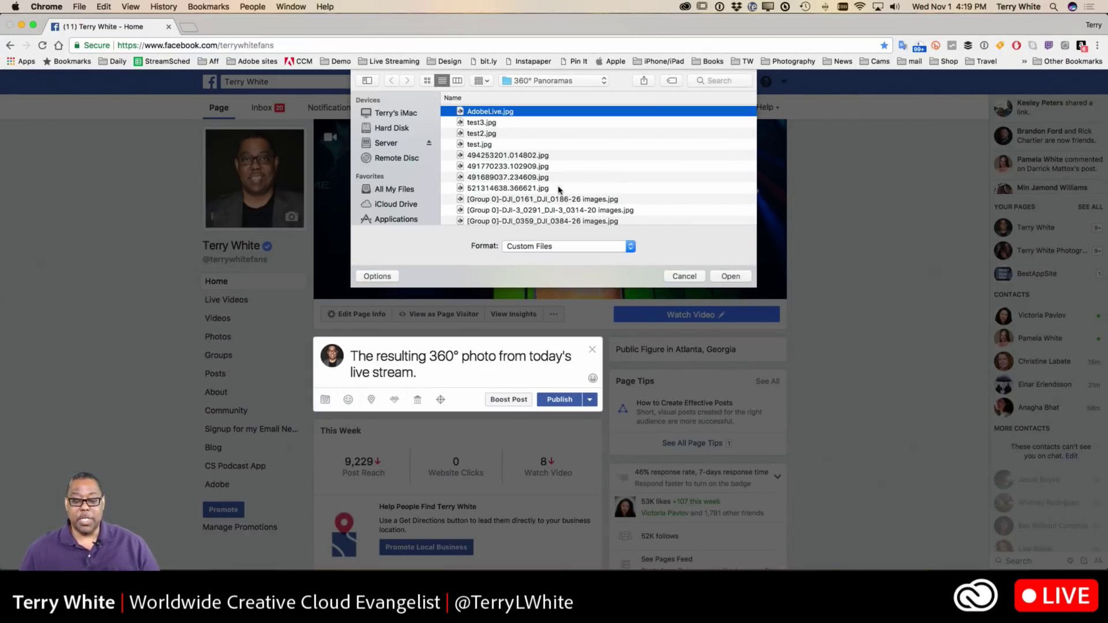
{"action": "left_click", "coordinate": [729, 276]}
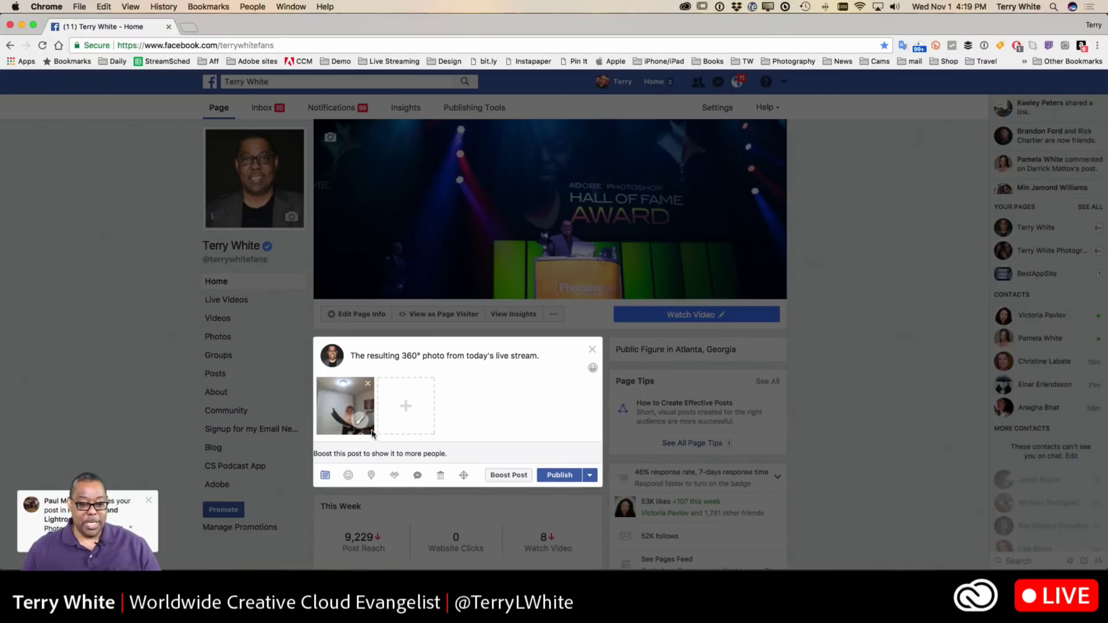
{"action": "left_click", "coordinate": [361, 420]}
{"action": "left_click_drag", "start_coordinate": [609, 363], "coordinate": [527, 299]}
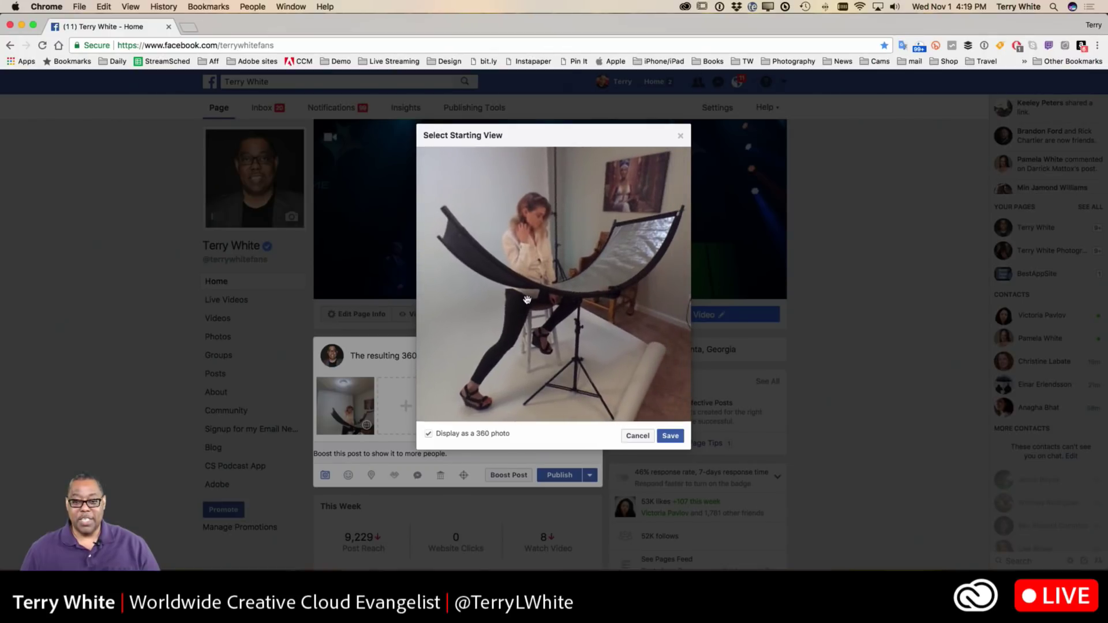
{"action": "left_click", "coordinate": [670, 436]}
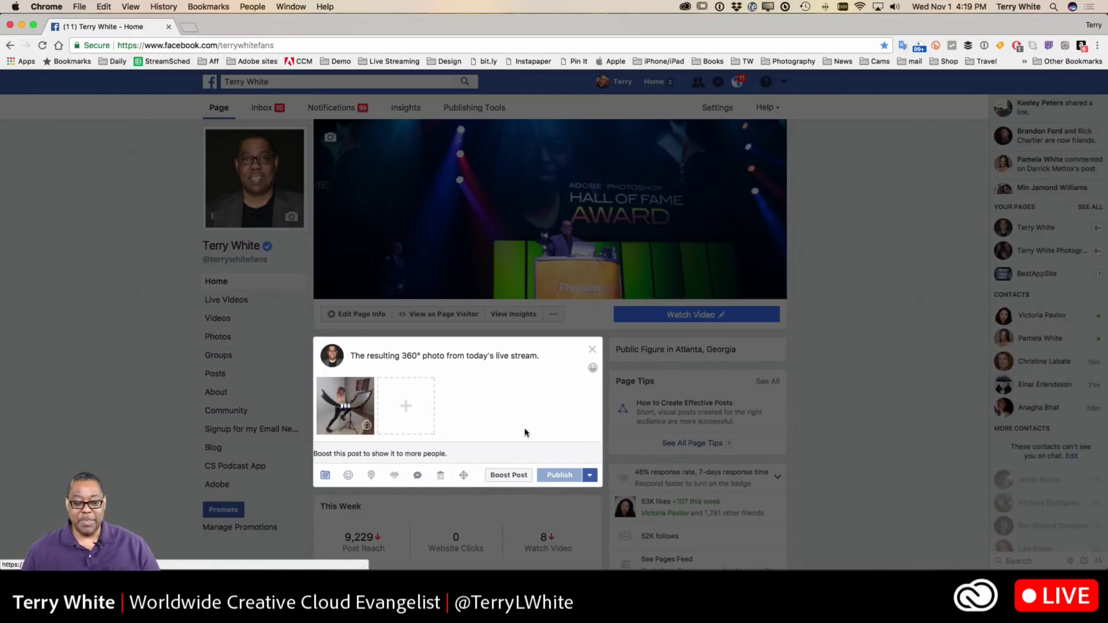
{"action": "left_click", "coordinate": [555, 477]}
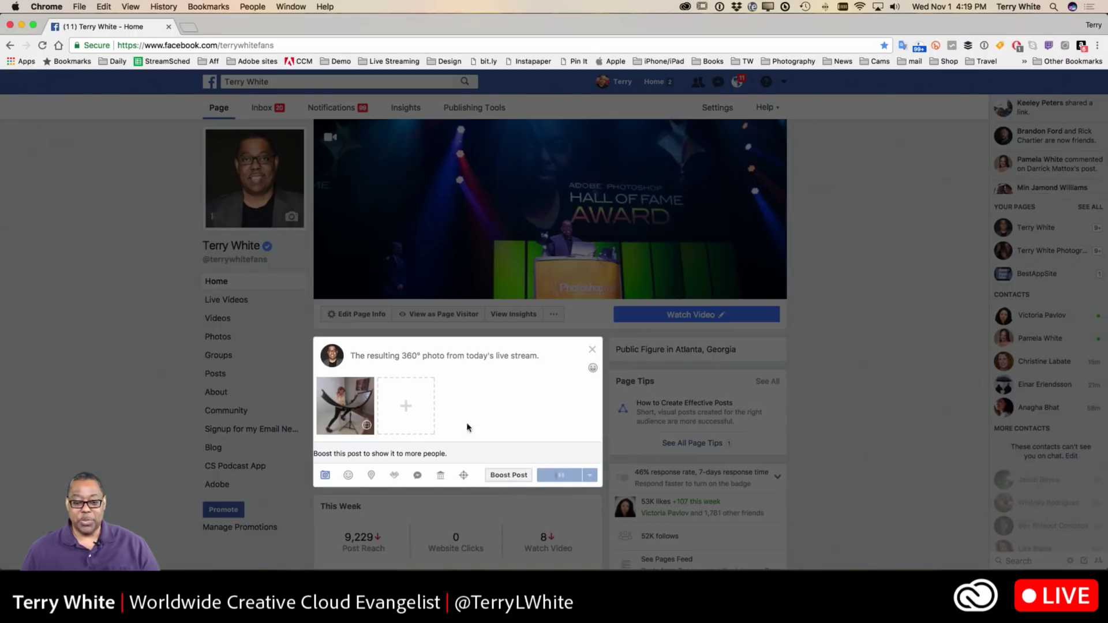
{"action": "scroll", "coordinate": [479, 427], "scroll_direction": "down", "scroll_amount": 5}
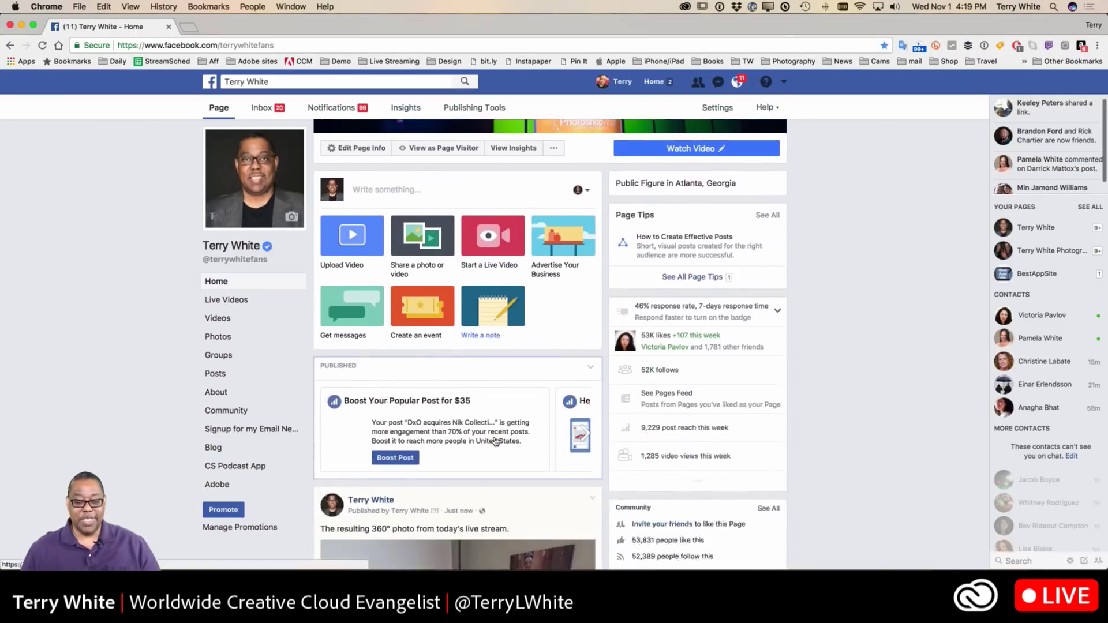
Scroll down to the new post and drag inside the 360 photo to look around the studio.
{"action": "scroll", "coordinate": [495, 442], "scroll_direction": "down", "scroll_amount": 2}
{"action": "left_click_drag", "start_coordinate": [495, 442], "coordinate": [426, 444]}
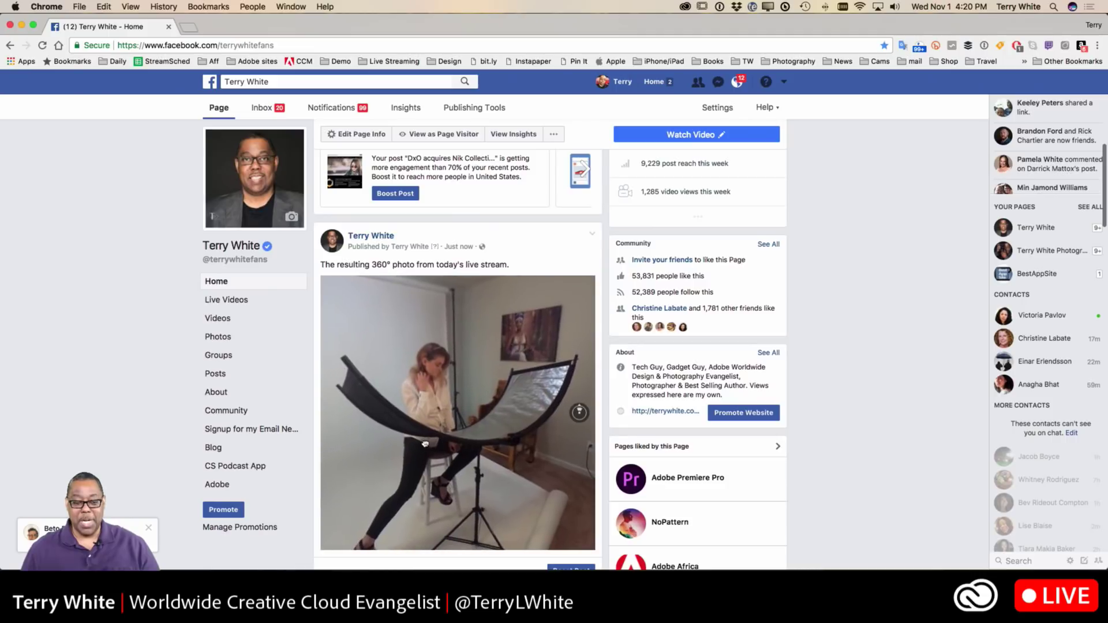